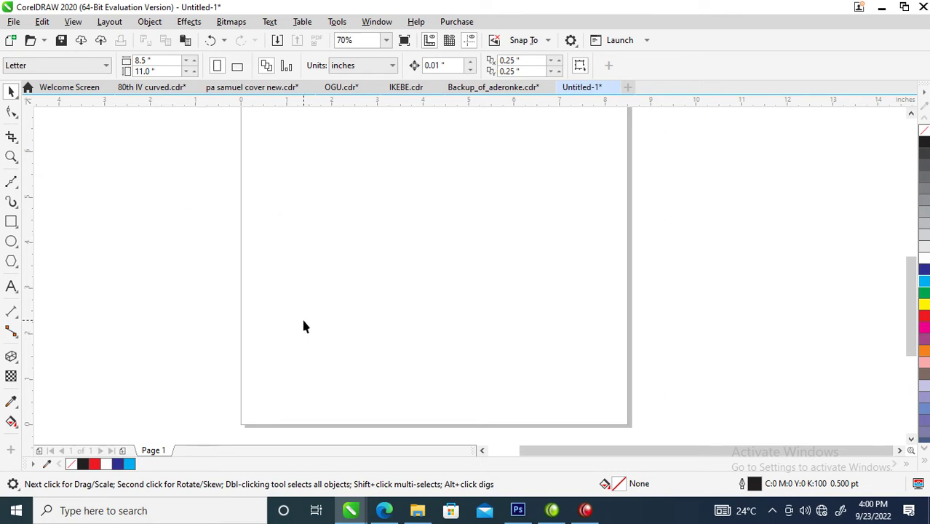
Add the artistic text "3D" on the page and enlarge it to about 3.04 by 1.88 inches
click(11, 289)
click(414, 188)
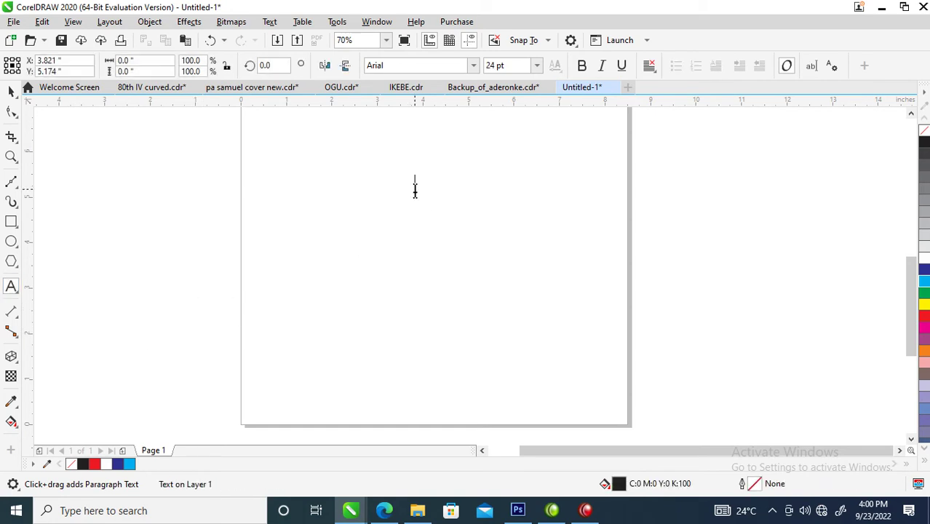
text(3D)
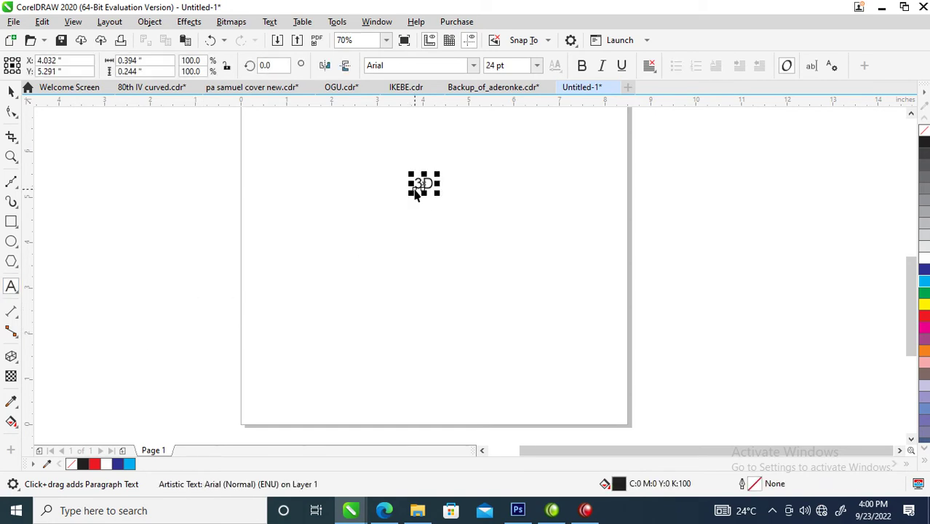
key(ctrl+space)
drag(438, 194, 558, 268)
Set the 3D text in bold FuturaTEE and move it to about the horizontal middle of the page
click(473, 66)
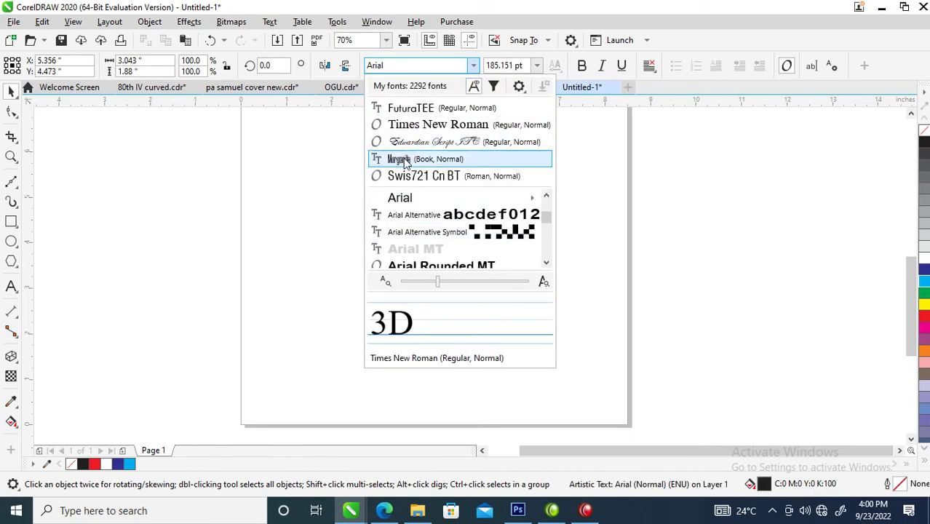
click(411, 110)
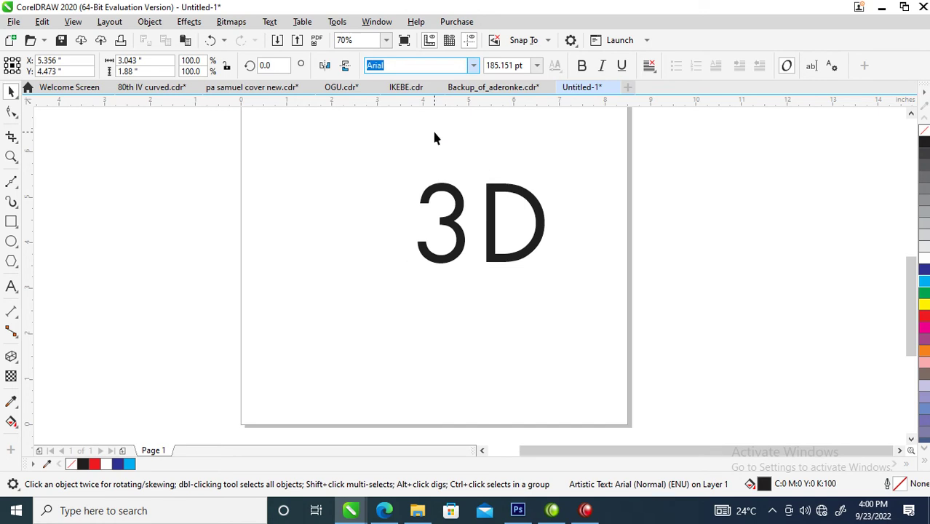
click(582, 71)
drag(551, 235, 492, 243)
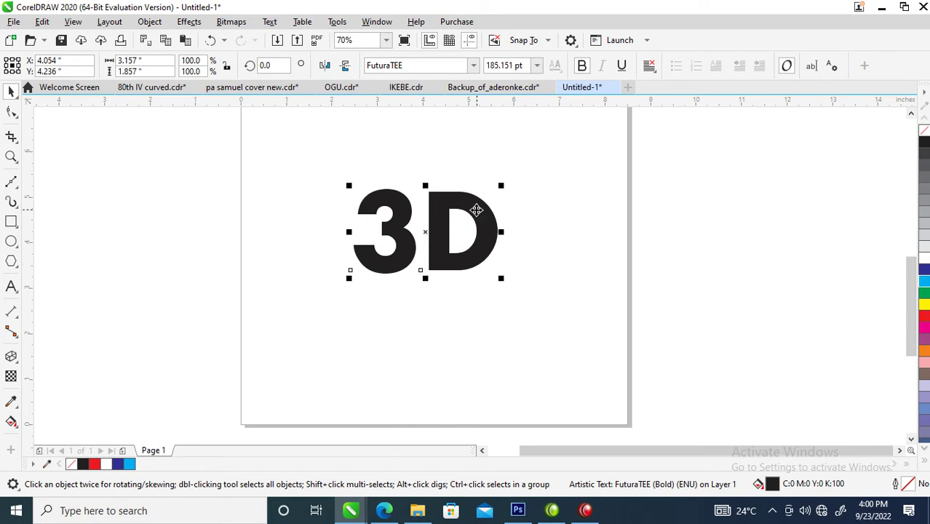
Fill the 3D text with a diagonal fountain fill from blue at the upper part of the 3 to cyan below the D
key(z)
scroll(650, 403, up, 1)
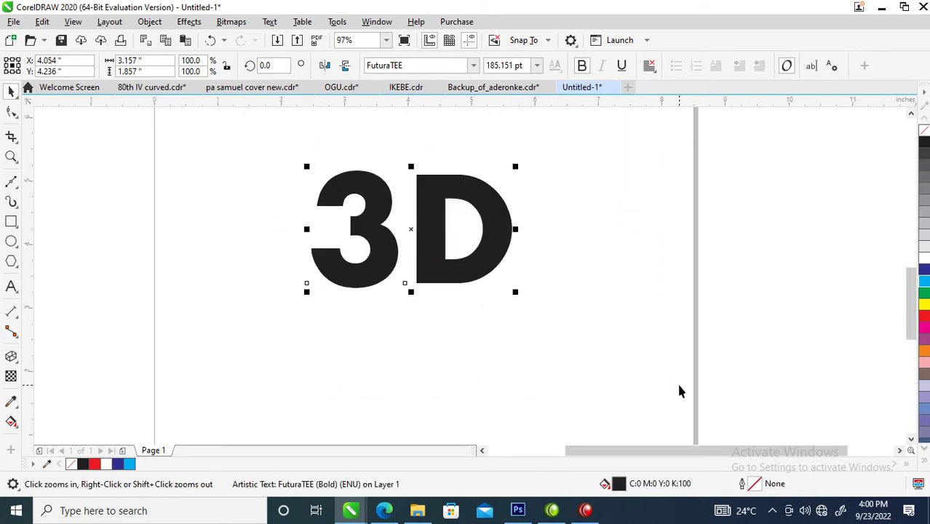
click(924, 272)
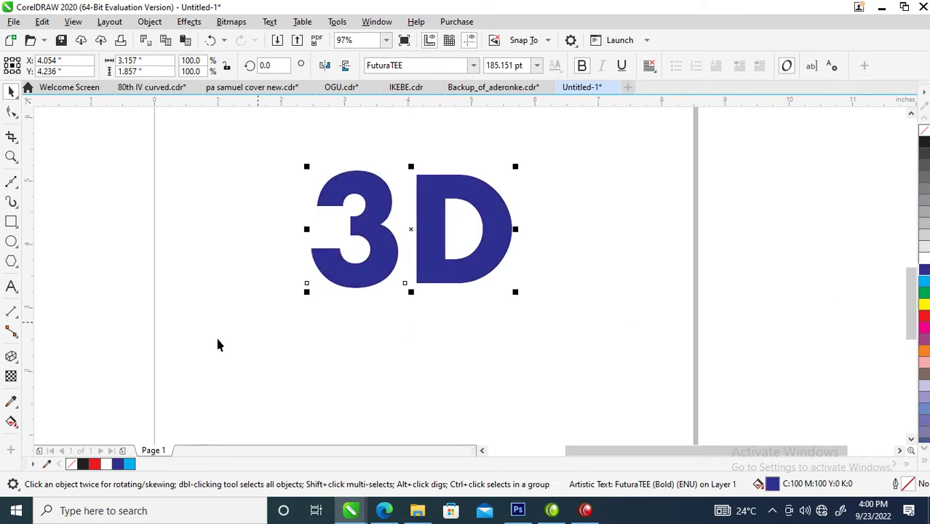
click(16, 425)
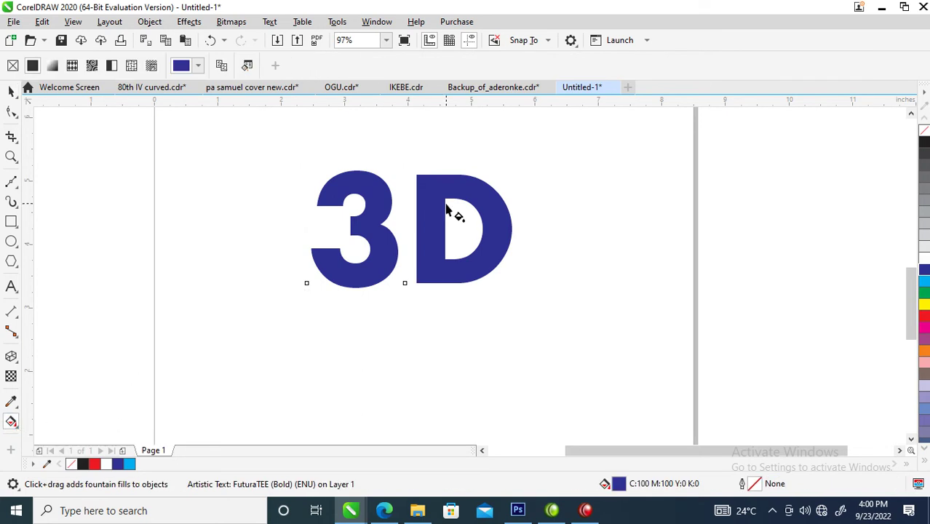
drag(348, 173, 444, 291)
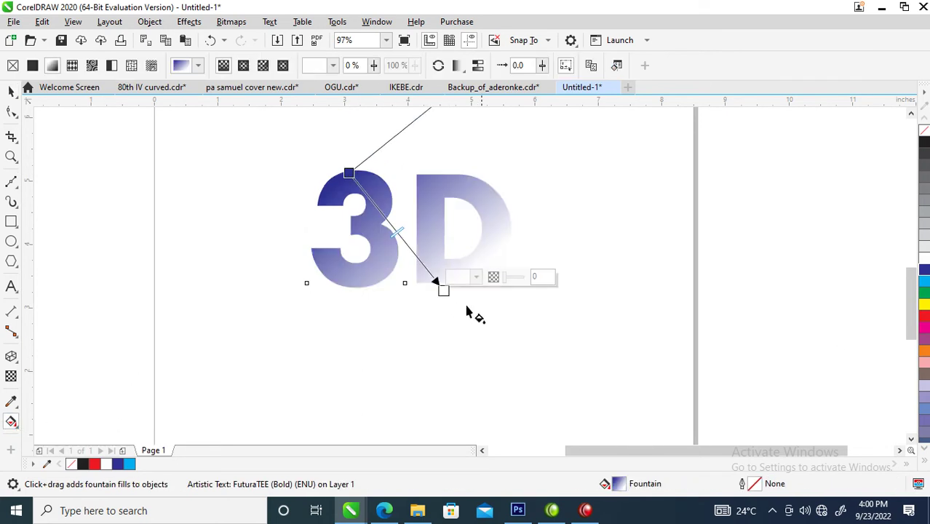
click(924, 282)
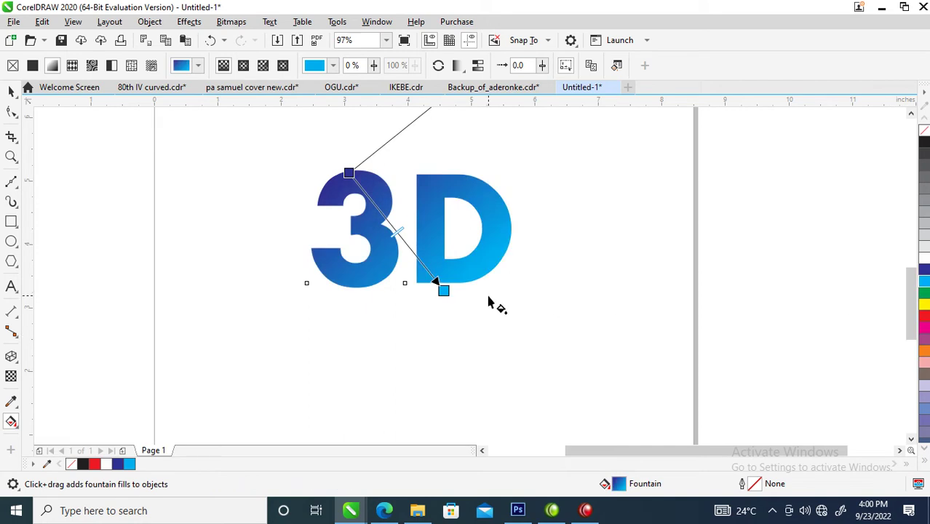
drag(348, 173, 379, 199)
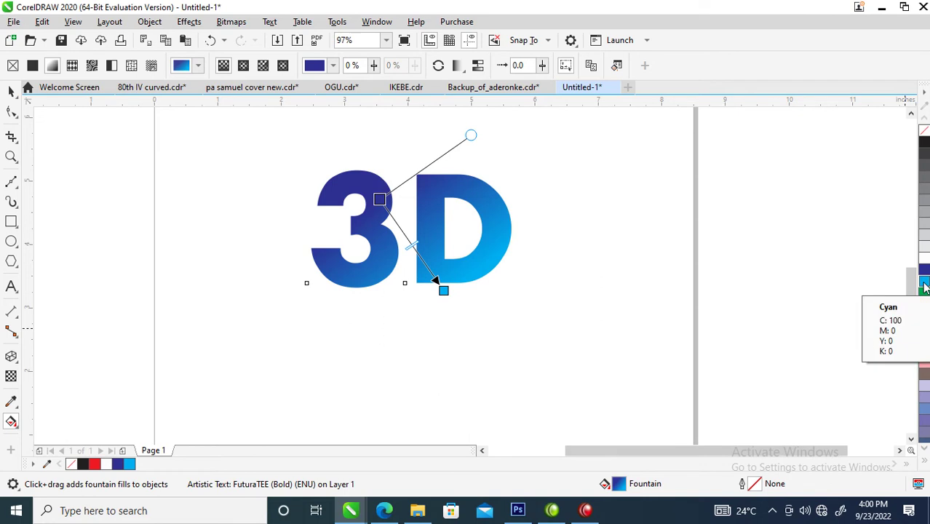
key(space)
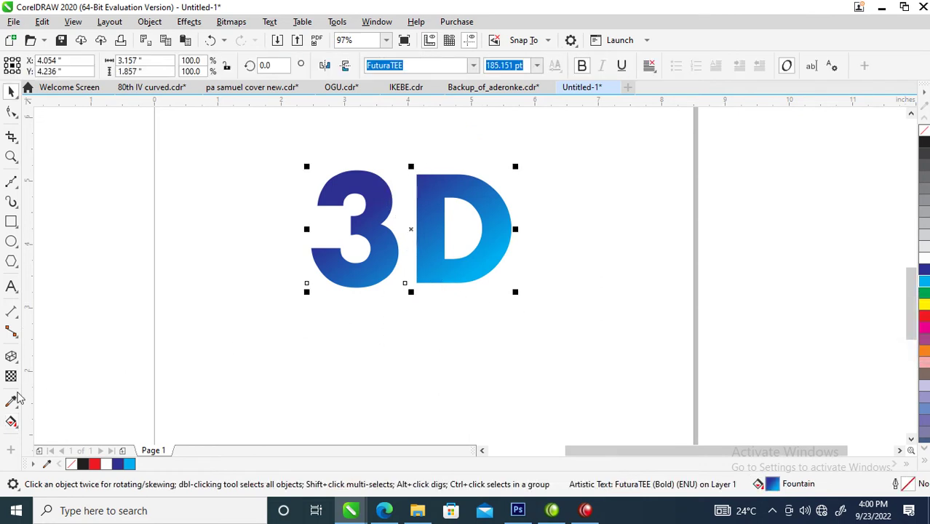
Apply an envelope to the 3D text, remove its top and right middle nodes, and convert those two sides to straight lines
click(15, 361)
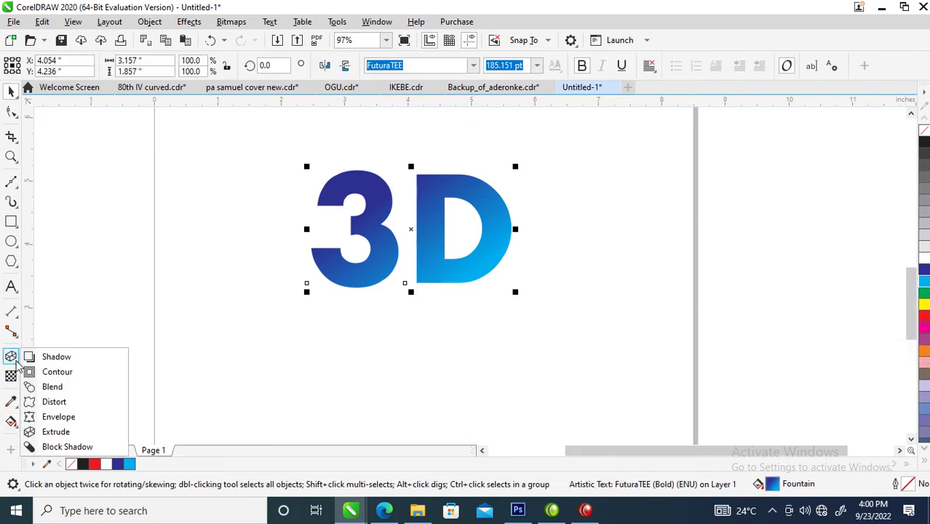
click(58, 417)
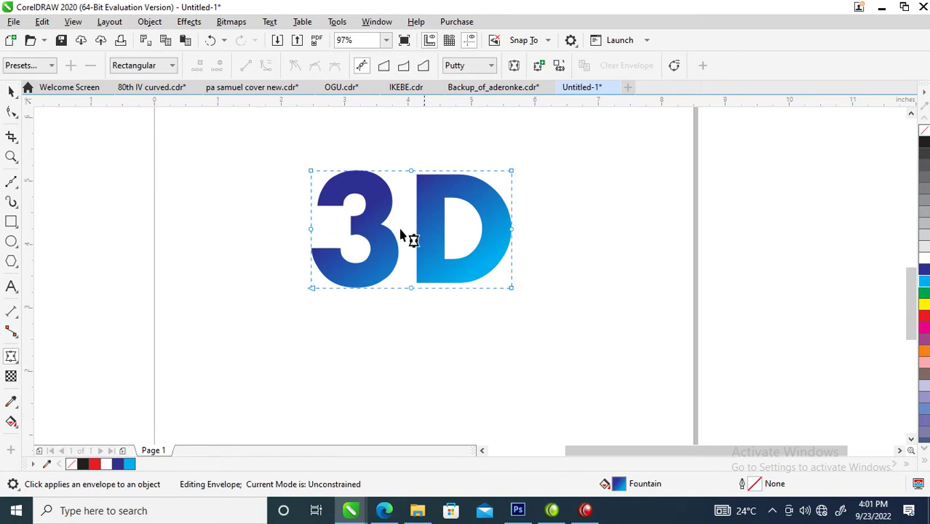
click(411, 171)
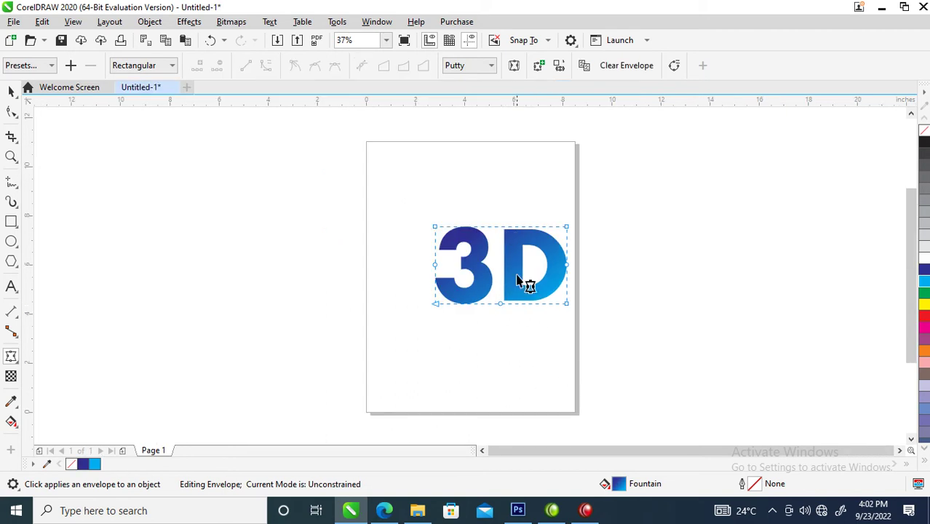
right_click(567, 265)
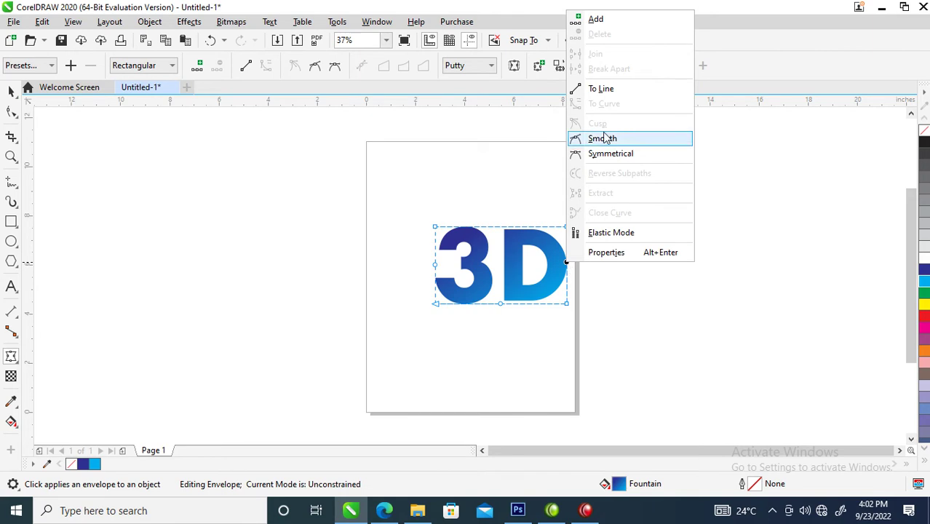
click(602, 88)
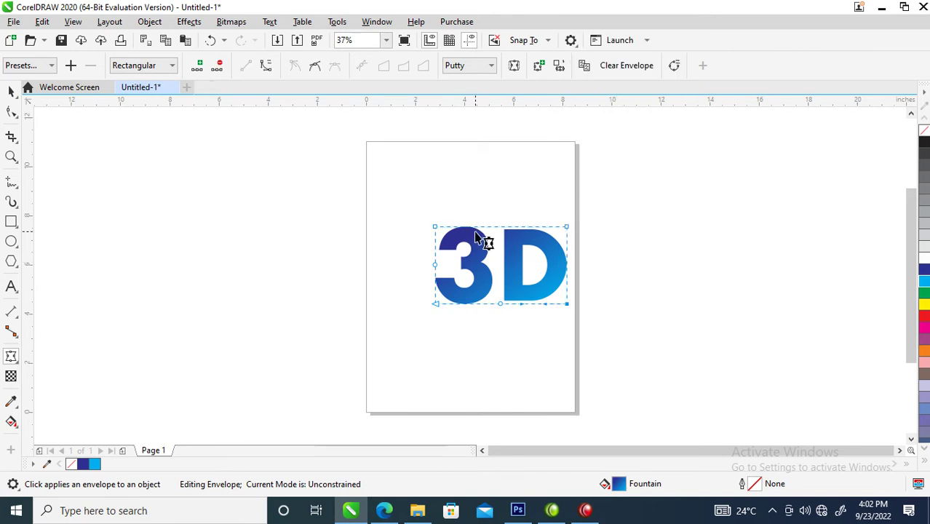
click(512, 228)
right_click(511, 229)
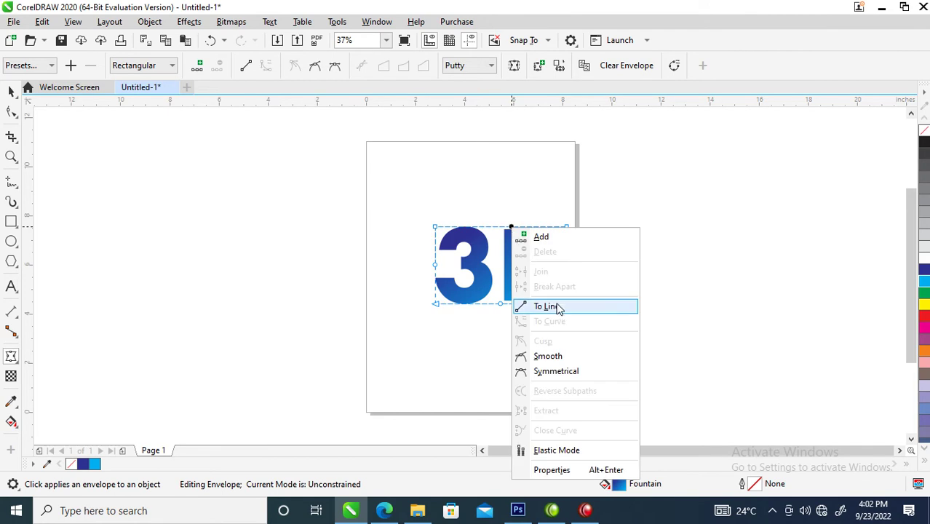
click(555, 309)
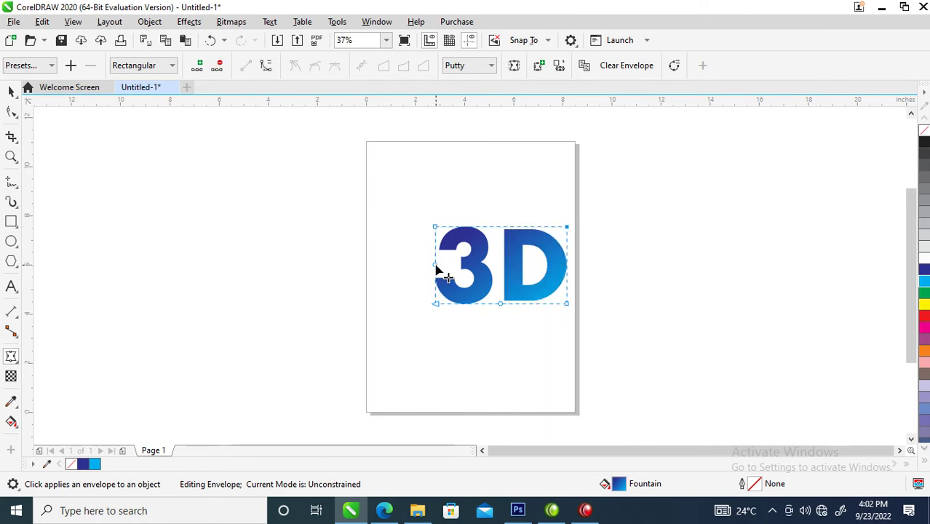
Remove the middle nodes from the envelope's left and bottom sides and convert both sides to straight lines
click(437, 271)
right_click(436, 268)
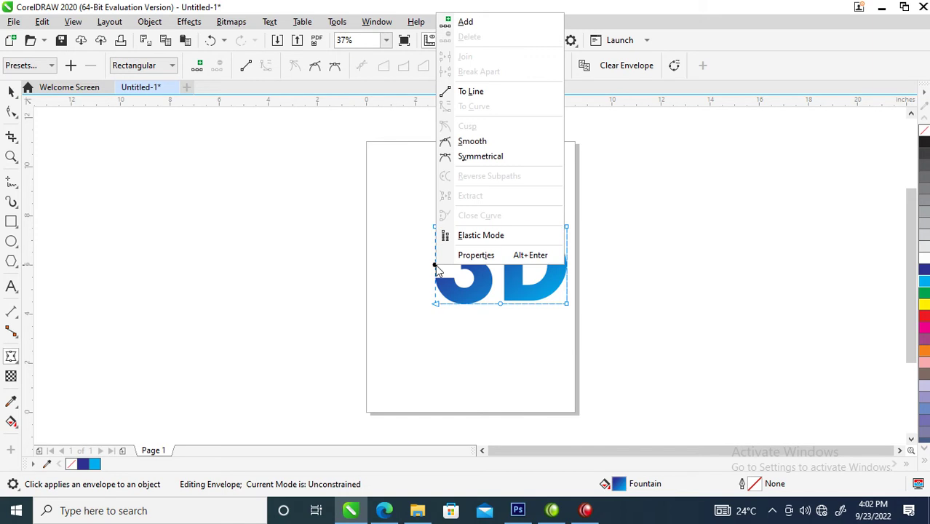
click(466, 92)
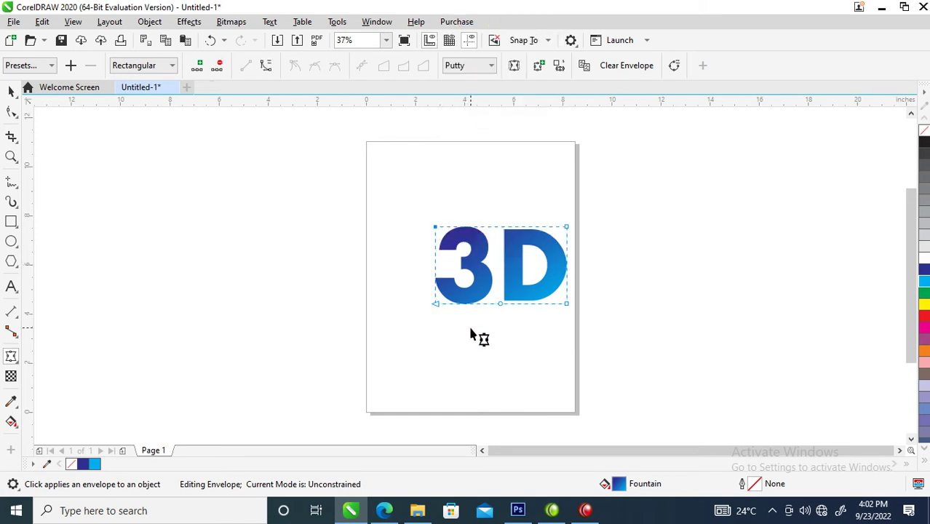
right_click(499, 305)
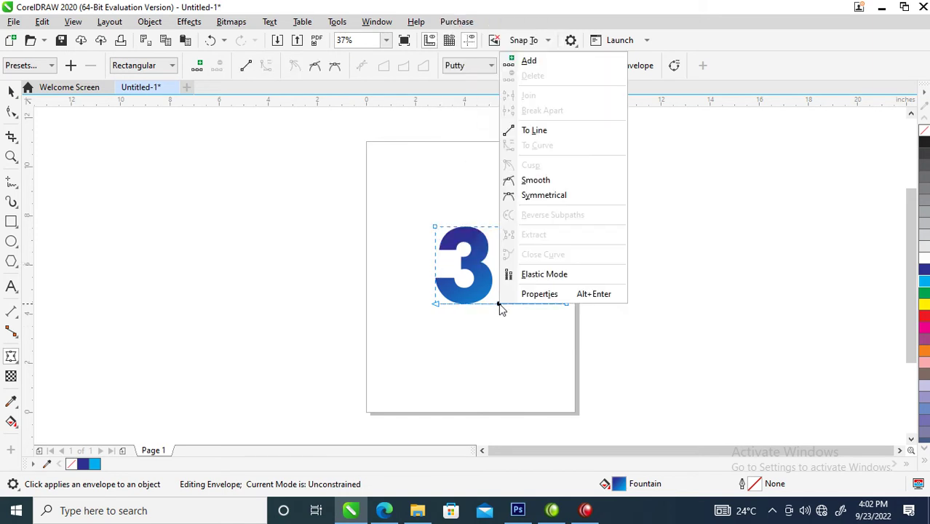
click(548, 132)
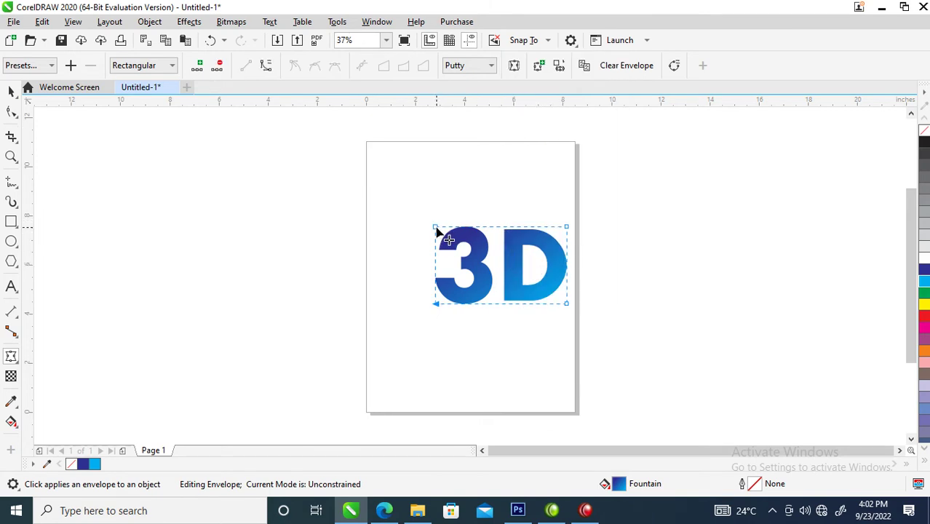
Reposition the envelope's four corners to slant the 3D text into a perspective lying-down shape
drag(437, 231, 398, 249)
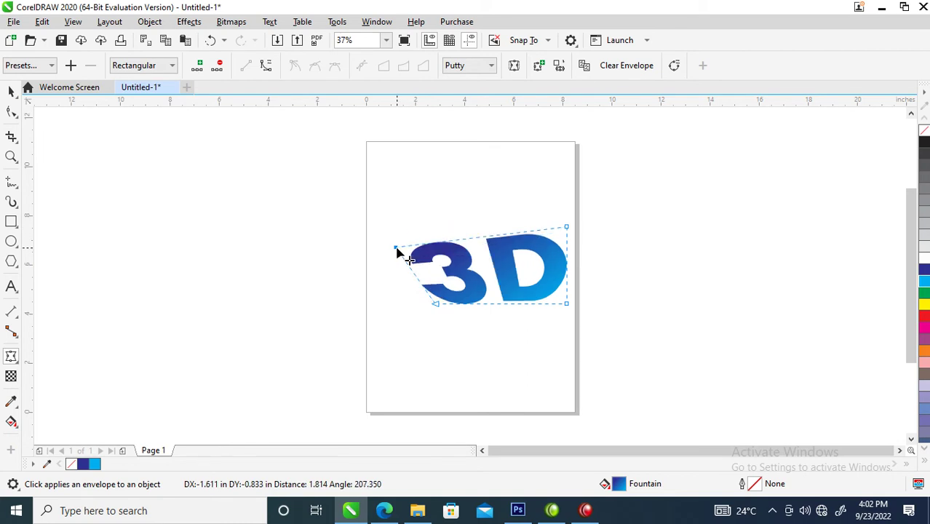
drag(435, 304, 454, 340)
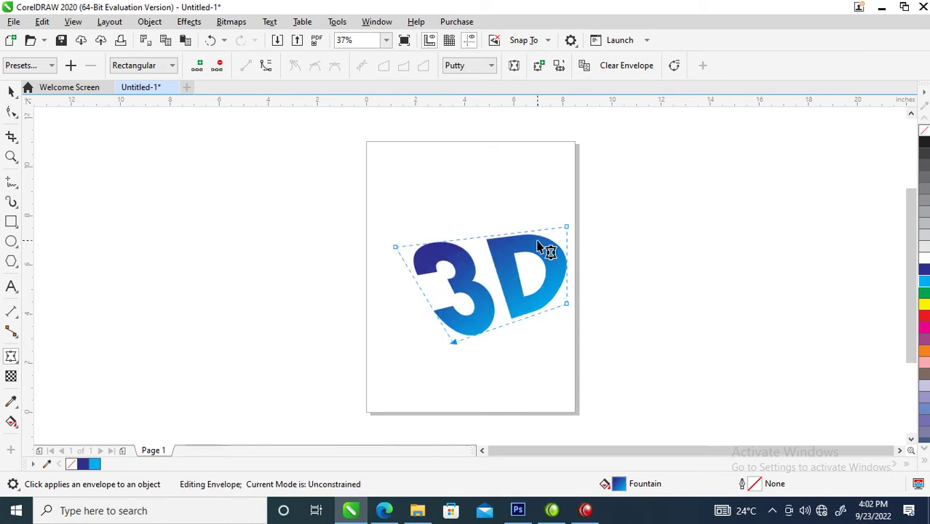
drag(567, 228, 491, 240)
drag(396, 248, 377, 268)
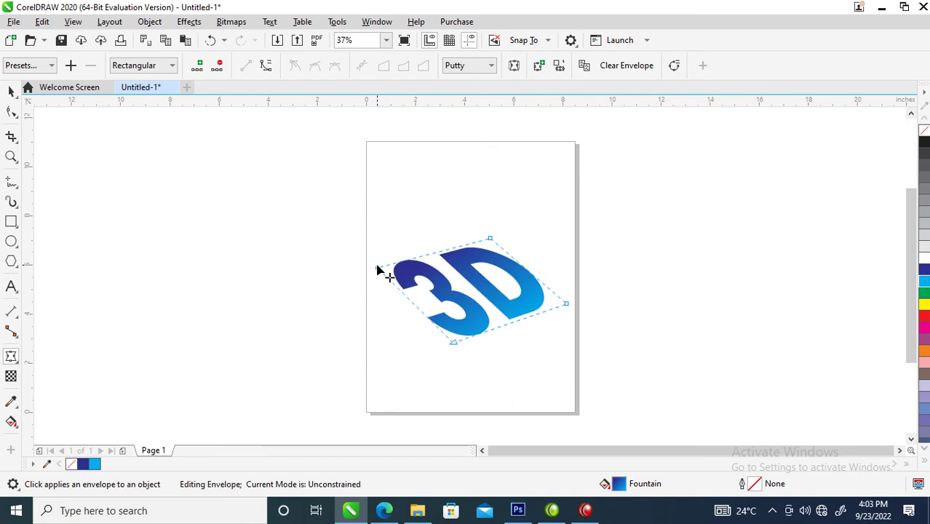
drag(566, 303, 568, 285)
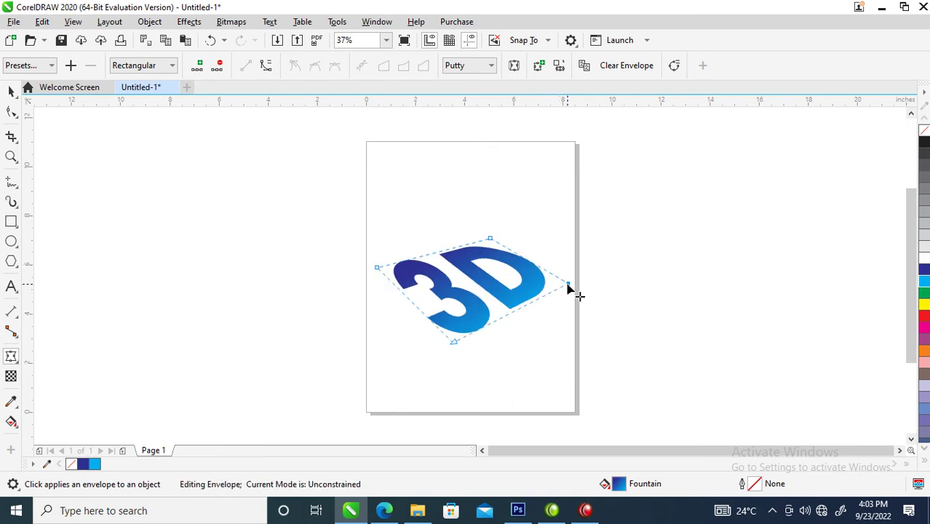
Refine the envelope's corners into a flatter diamond, making the 3D text about 6.31 by 2.56 inches
drag(453, 342, 470, 327)
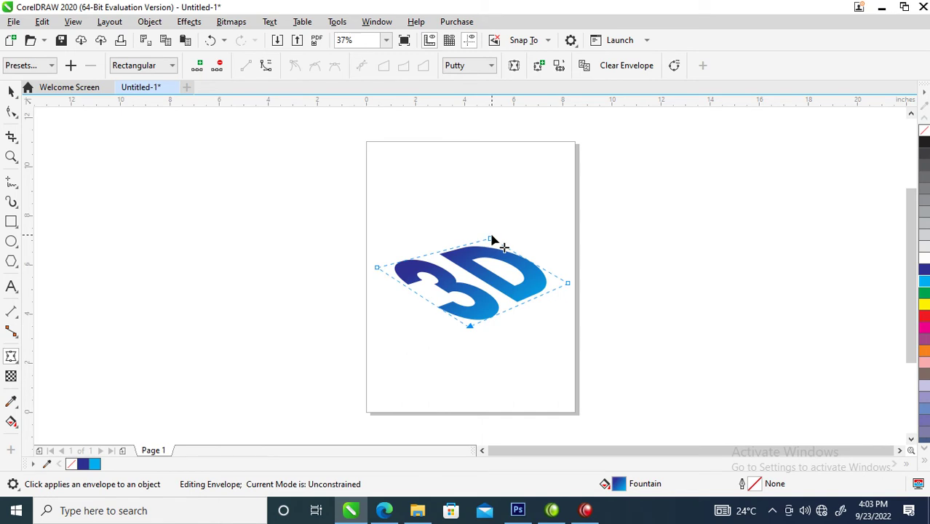
drag(492, 238, 473, 241)
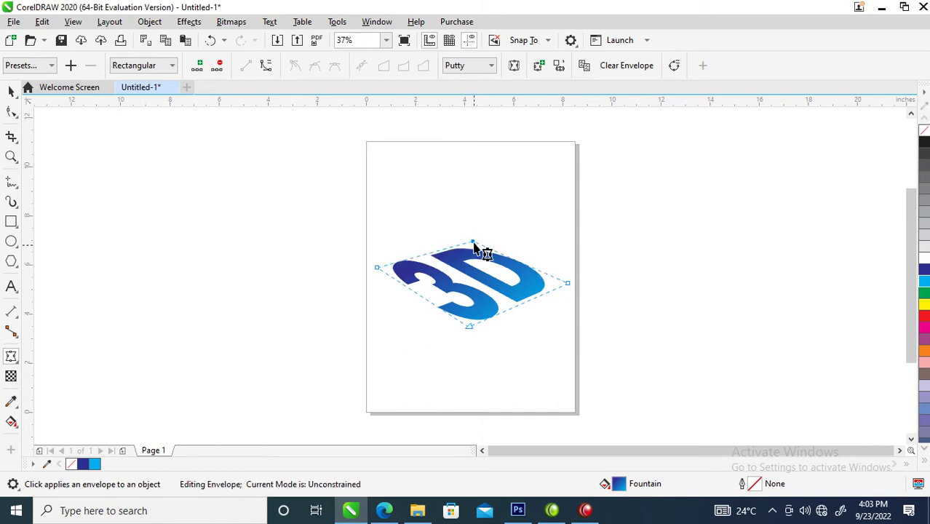
drag(377, 269, 377, 277)
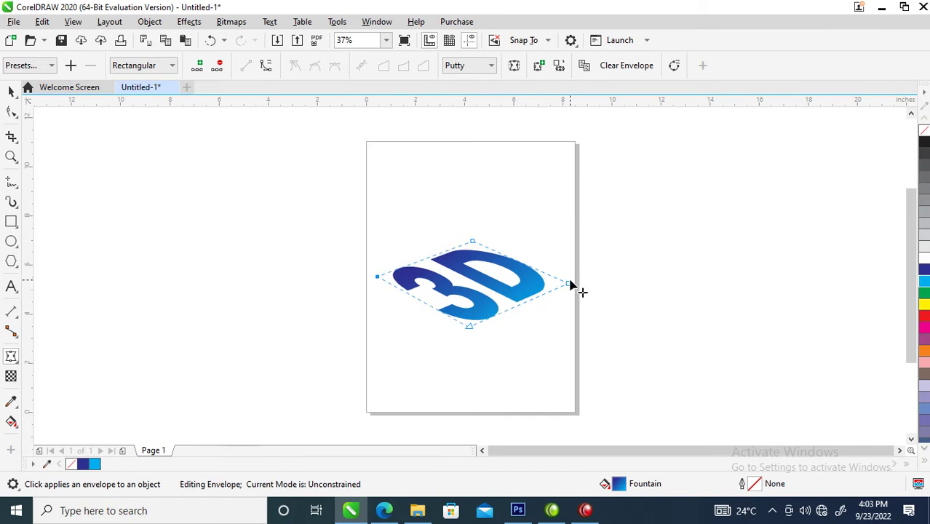
mouse_move(569, 285)
mouse_down()
mouse_move(579, 278)
mouse_move(570, 269)
mouse_up()
drag(468, 331, 470, 321)
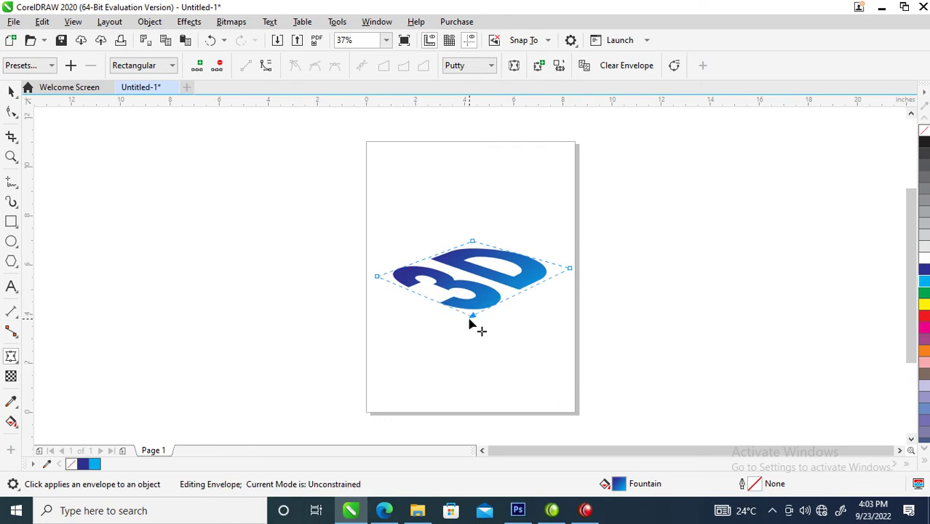
drag(472, 317, 478, 317)
key(space)
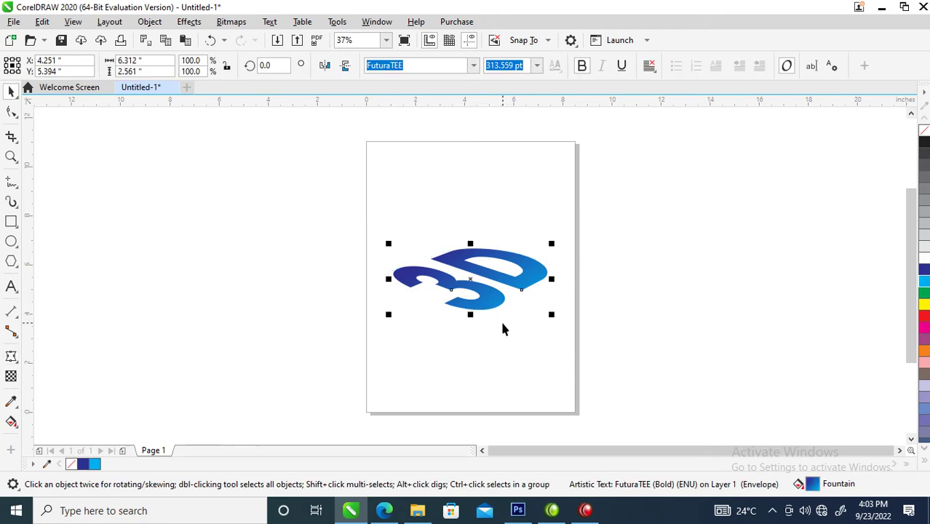
Add a one-step outside contour with an offset of about 0.239 inches around the distorted 3D text
click(19, 363)
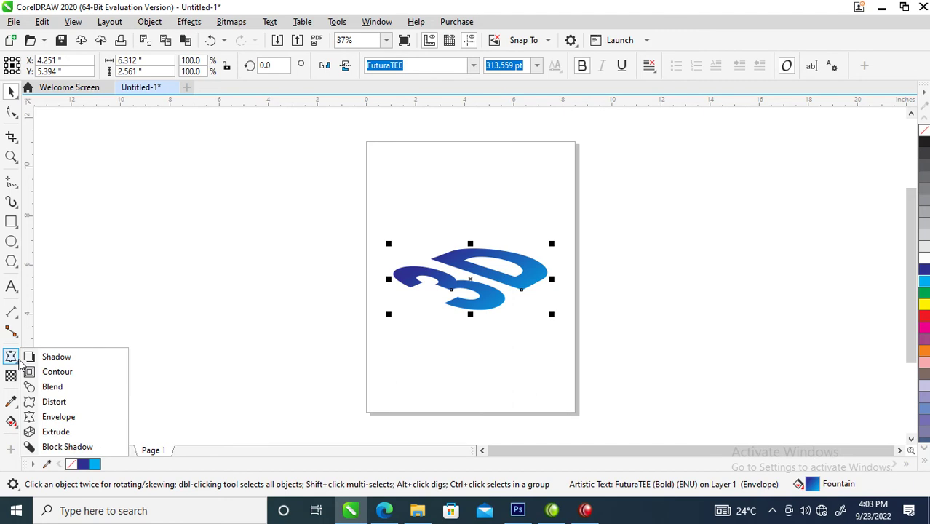
click(64, 376)
drag(521, 294, 526, 324)
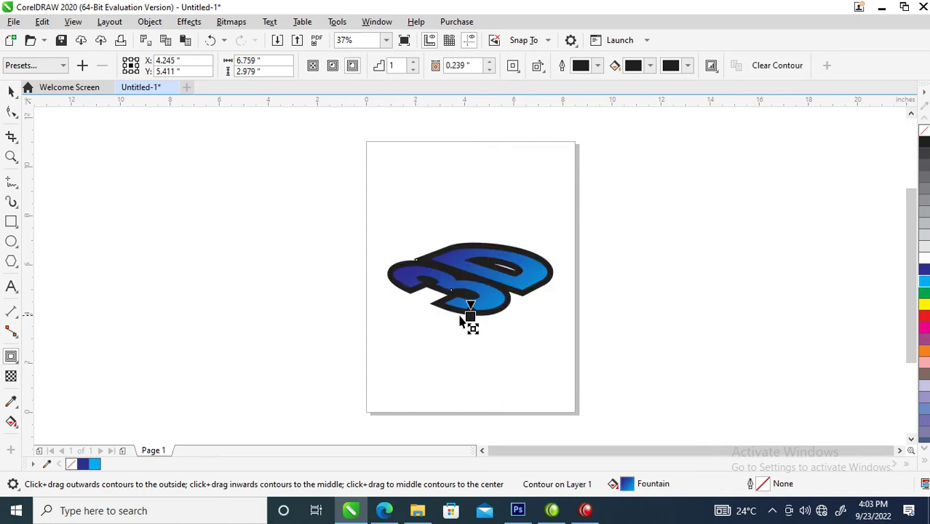
Break the contour apart from the 3D text and clear the selection
click(150, 22)
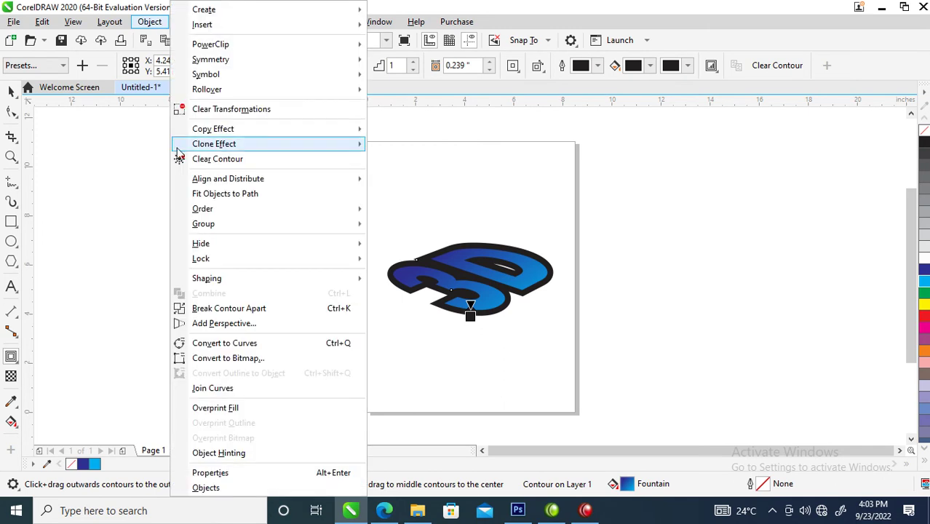
click(240, 309)
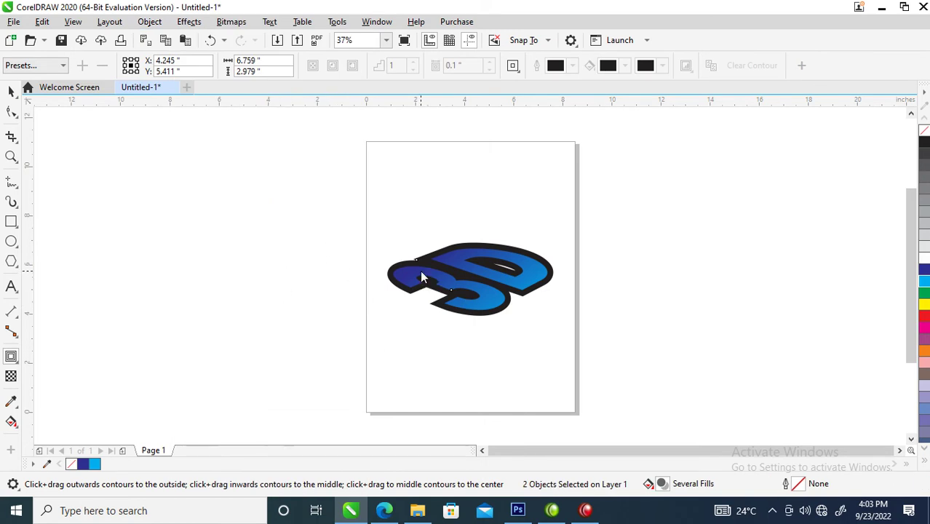
key(space)
click(297, 253)
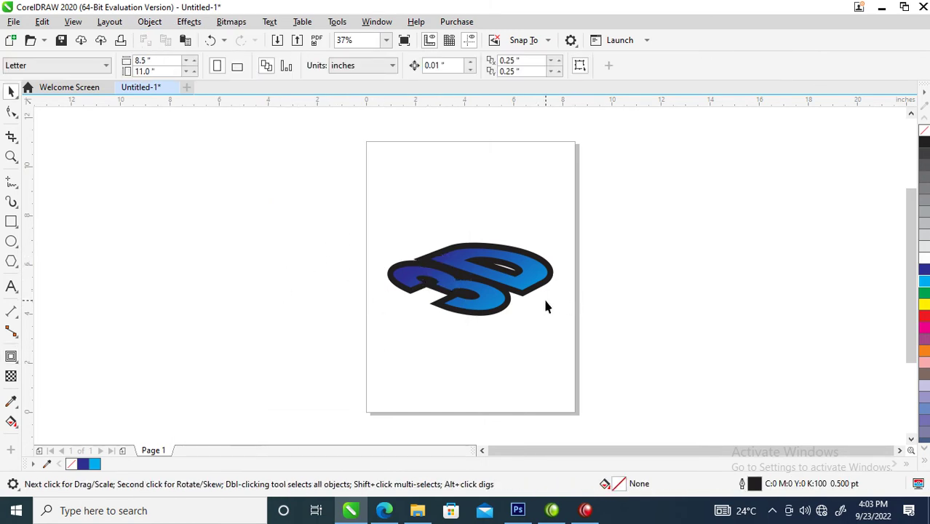
Copy all properties of the 3D text, including its blue-cyan gradient fill, onto the separated black contour shape
click(524, 294)
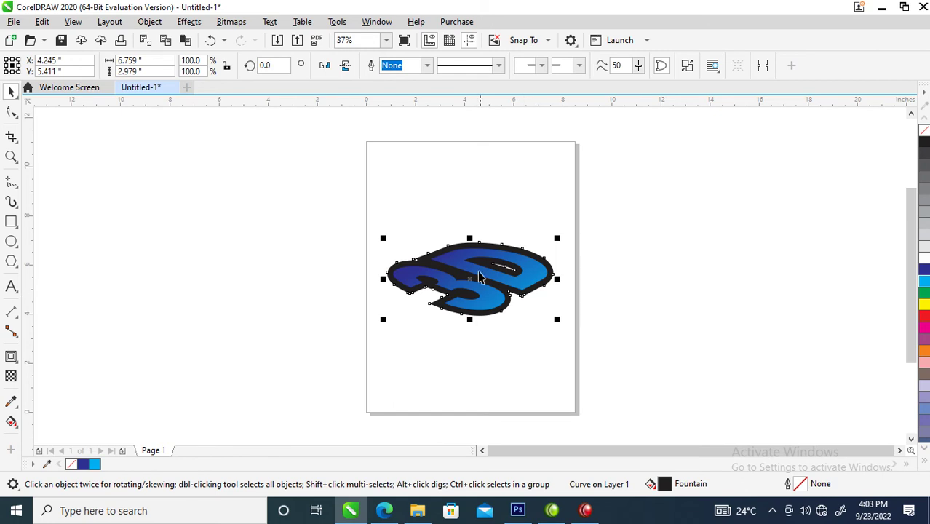
click(454, 257)
drag(455, 257, 429, 264)
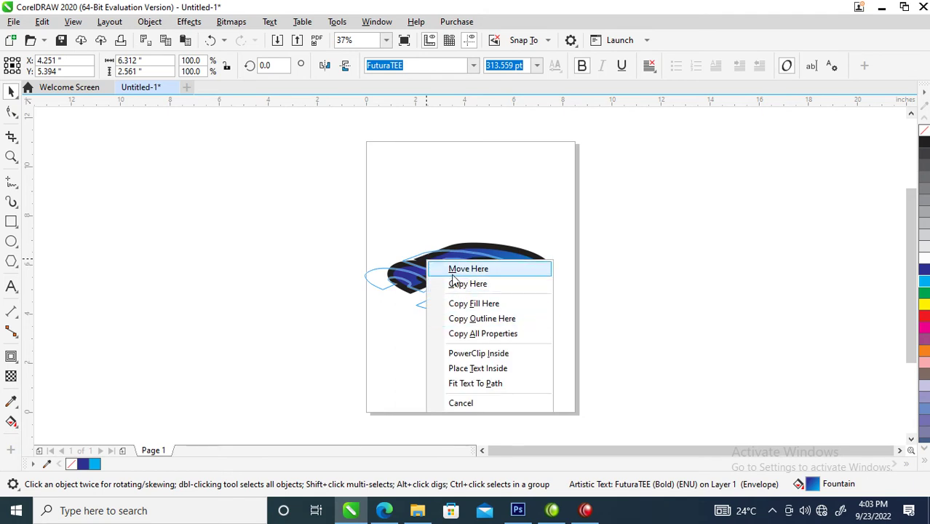
click(472, 333)
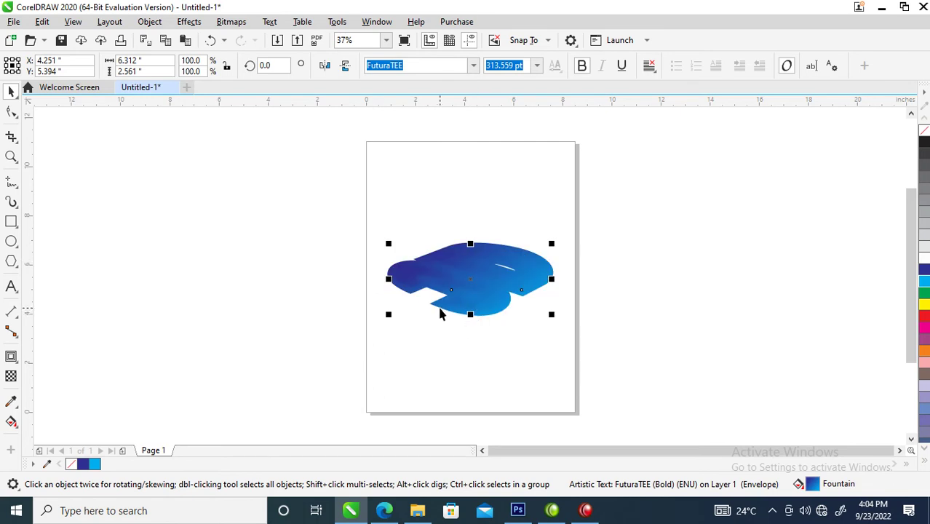
Realign the contour shape's gradient almost horizontally, from dark blue beyond its right side to cyan beyond its left side
key(ctrl+q)
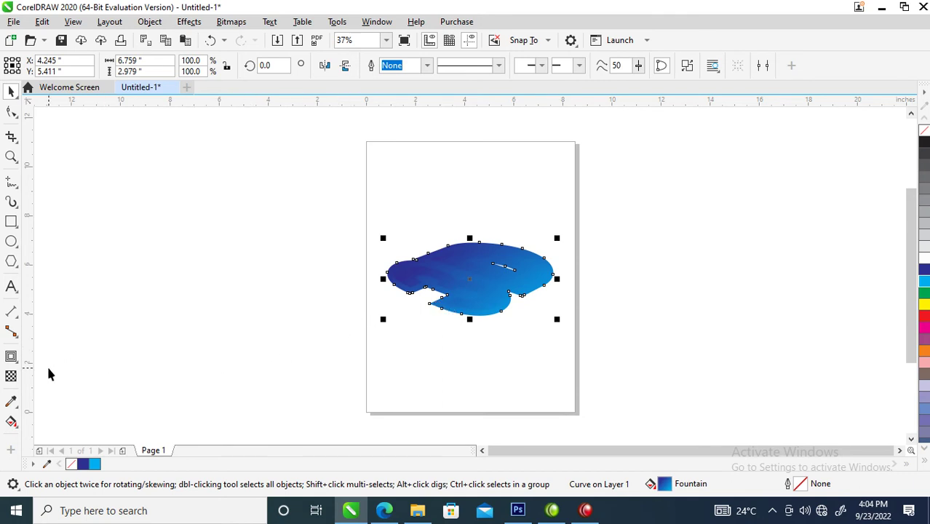
click(11, 421)
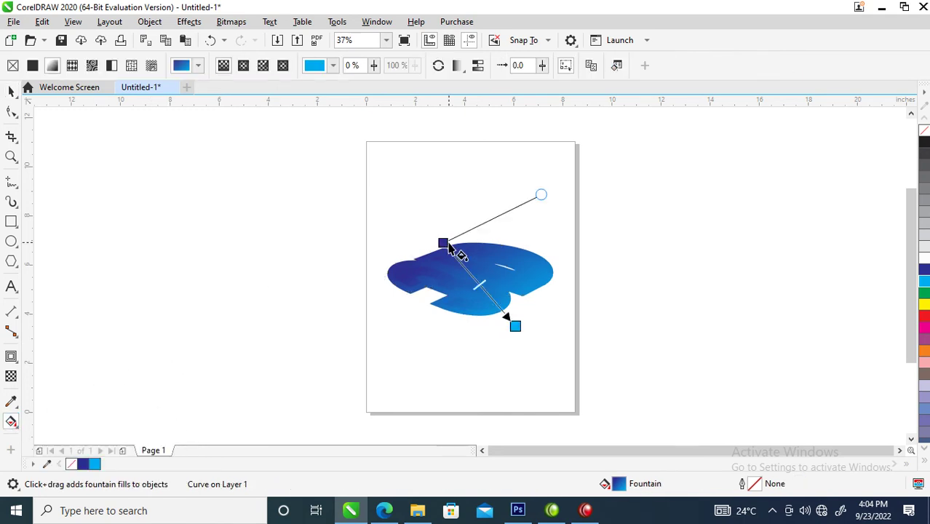
click(447, 251)
click(513, 315)
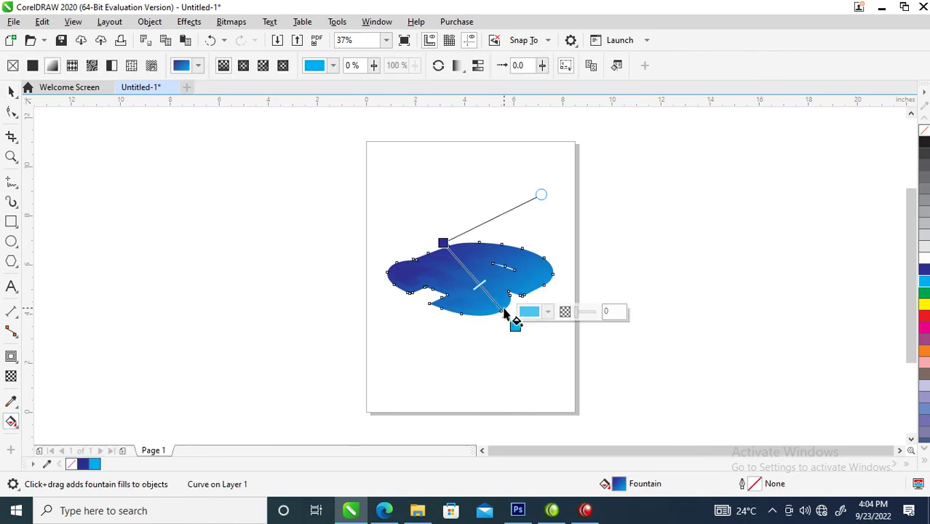
drag(443, 242, 570, 272)
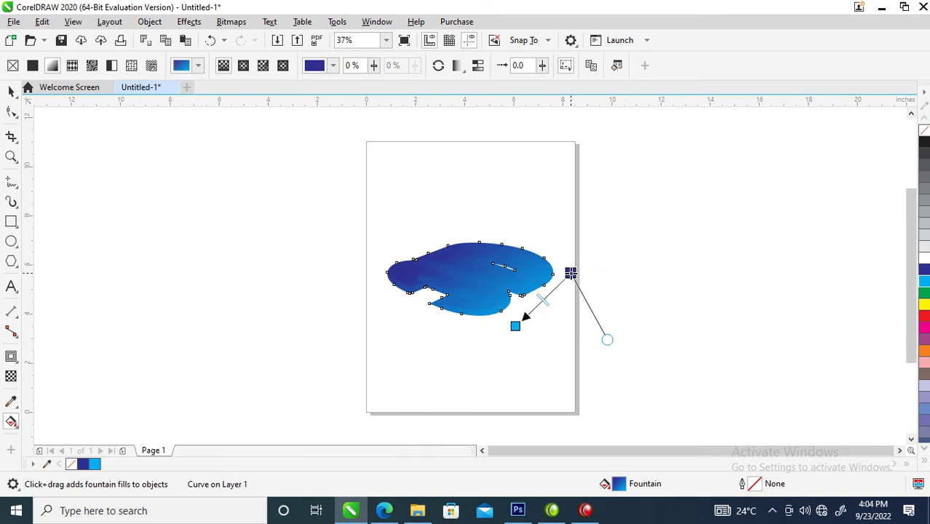
drag(512, 329, 365, 289)
drag(570, 272, 537, 258)
click(537, 257)
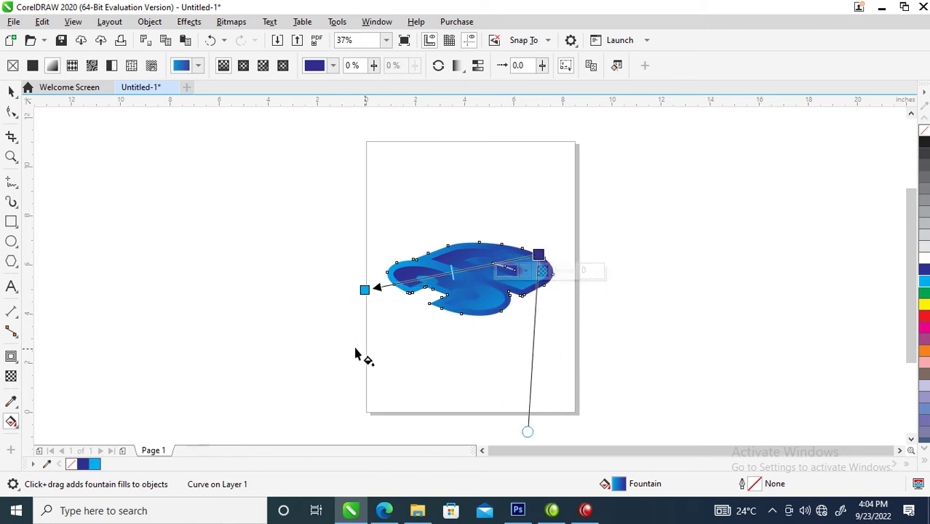
drag(538, 254, 601, 304)
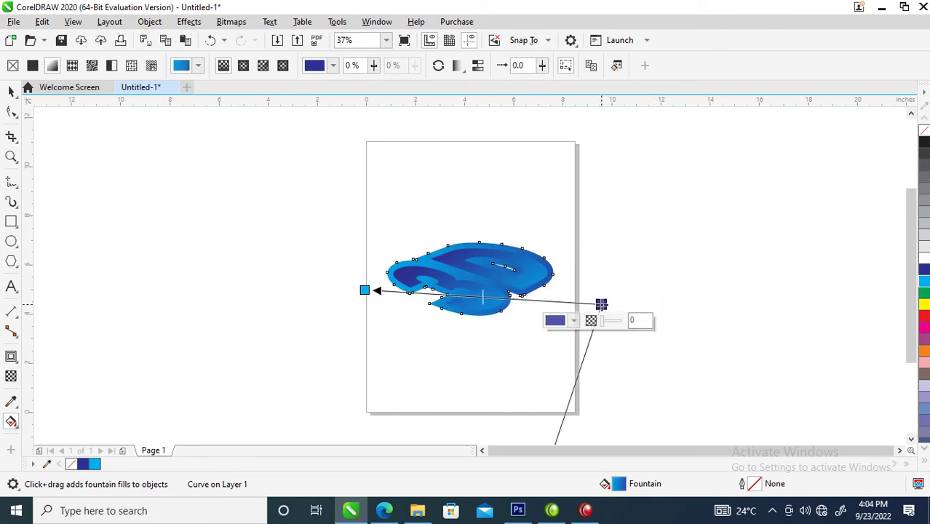
key(space)
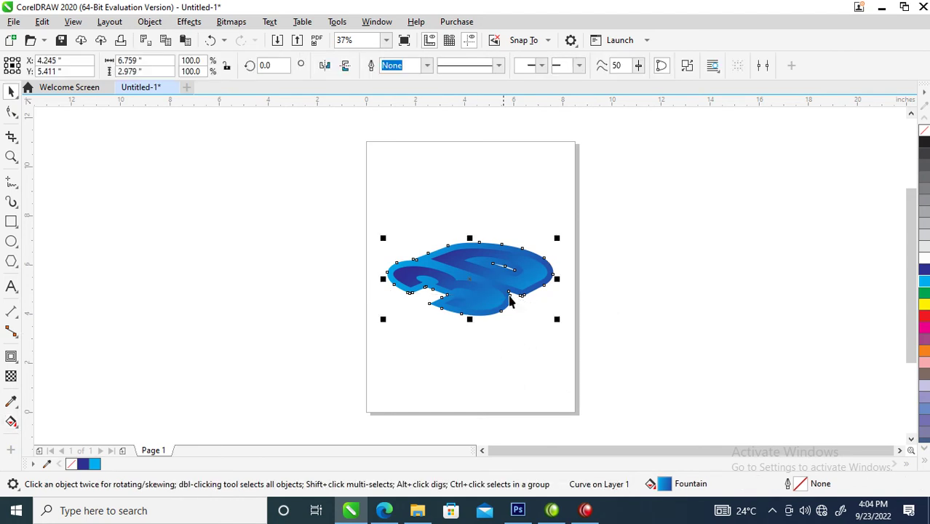
Extrude the contour shape downward, placing the vanishing point at about -1.315 by -6.092 inches
click(15, 363)
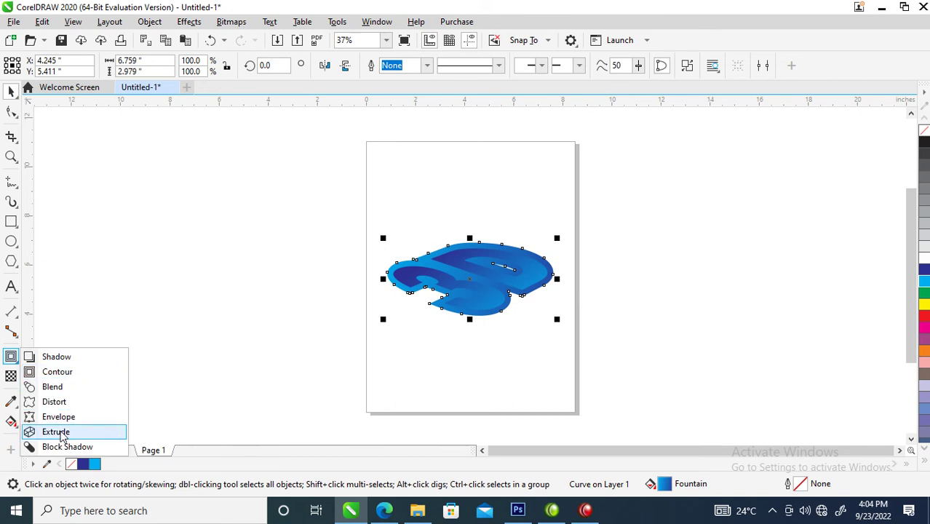
click(59, 433)
drag(466, 283, 438, 428)
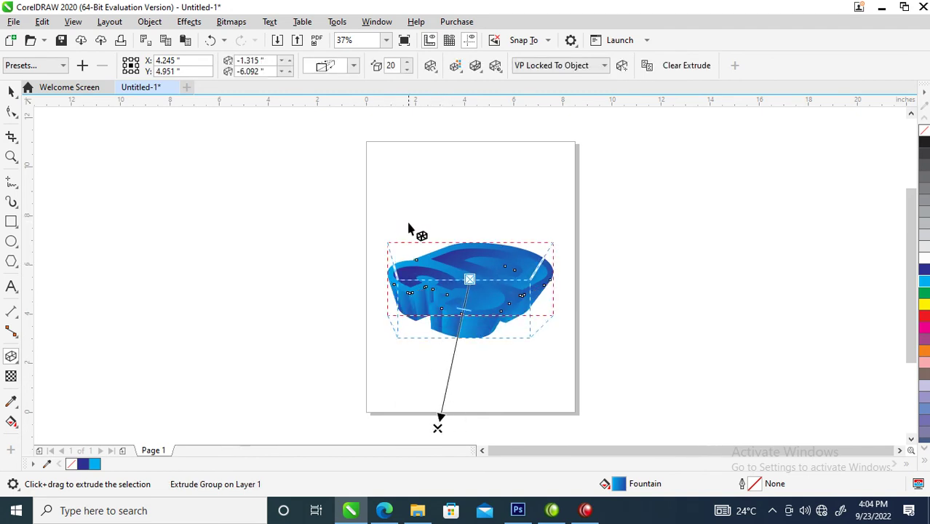
scroll(437, 428, down, 2)
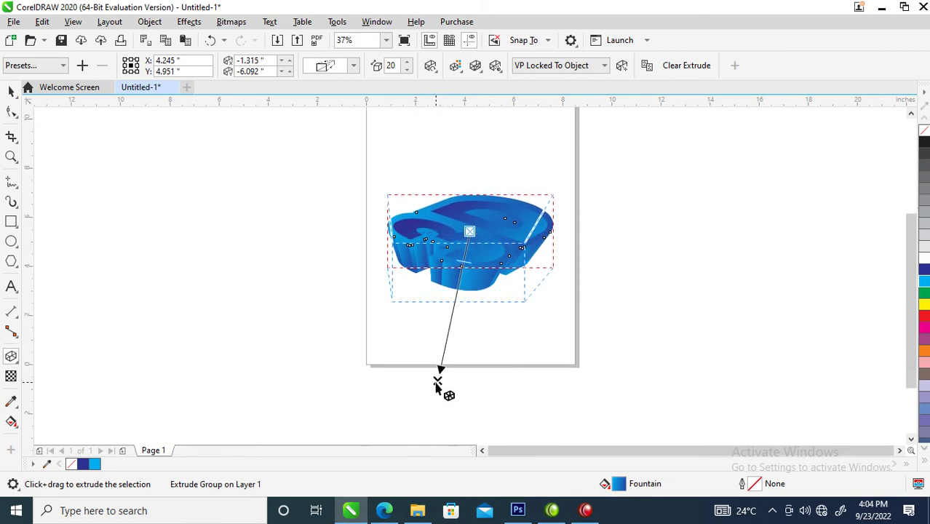
click(438, 386)
drag(519, 263, 508, 289)
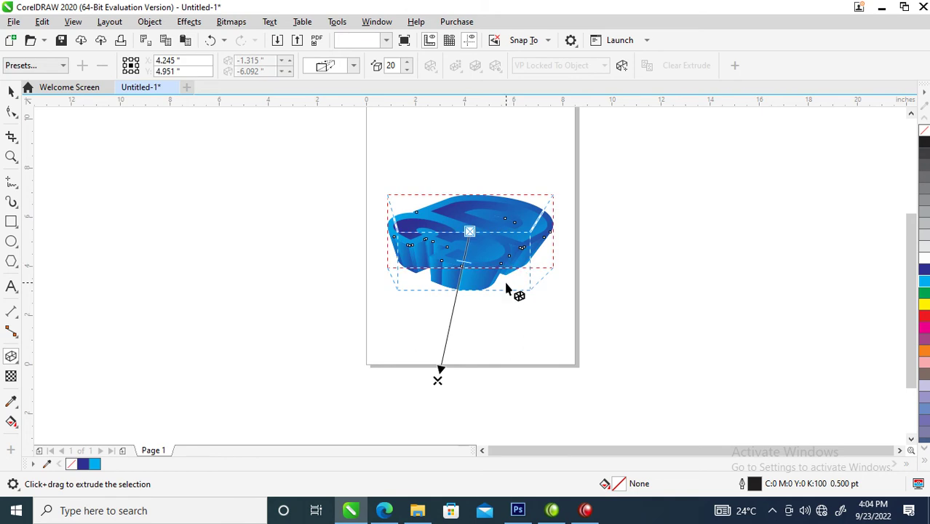
scroll(433, 429, down, 1)
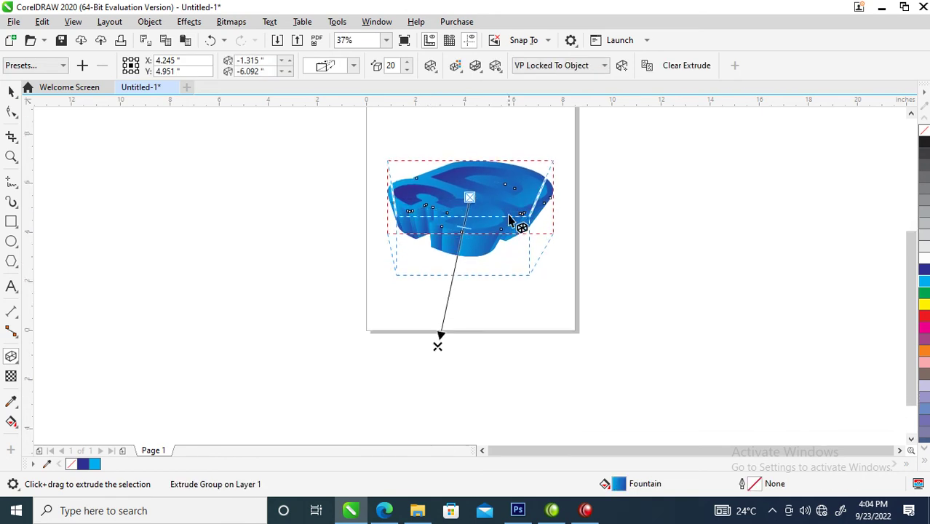
Set the extrusion depth of the contour shape to 25
click(408, 71)
click(407, 63)
click(408, 62)
click(407, 63)
click(408, 63)
click(408, 63)
click(407, 63)
click(407, 62)
click(408, 63)
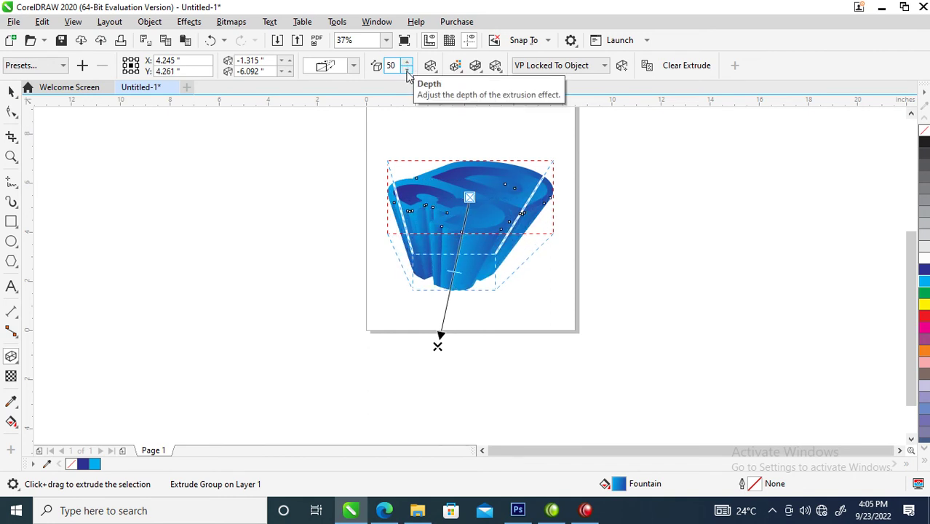
click(408, 71)
click(407, 70)
click(408, 71)
click(408, 71)
click(407, 70)
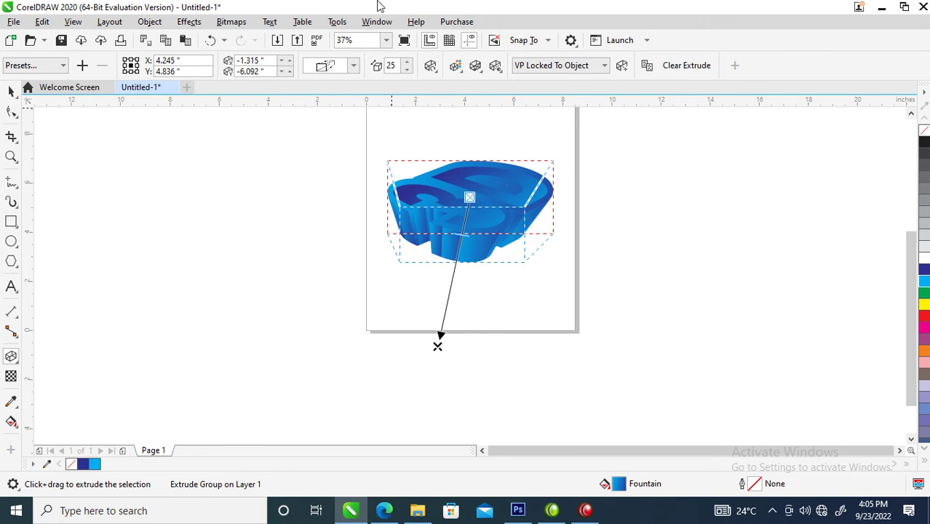
Try a parallel extrusion type on the contour shape and return to the type with the smaller back
click(355, 66)
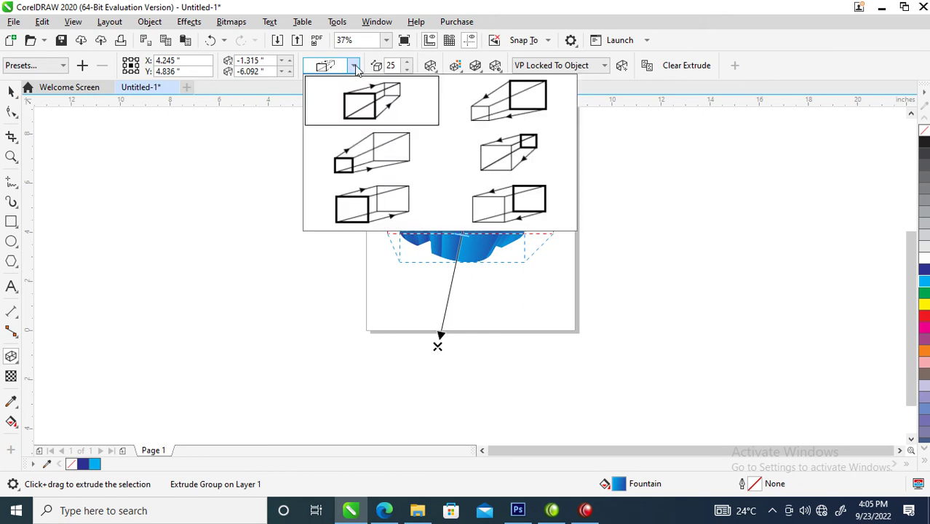
click(513, 219)
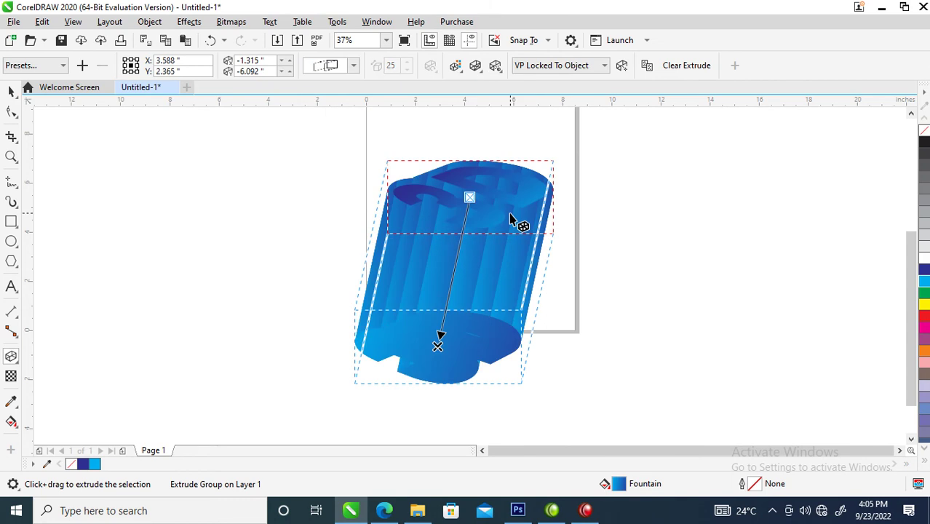
click(354, 66)
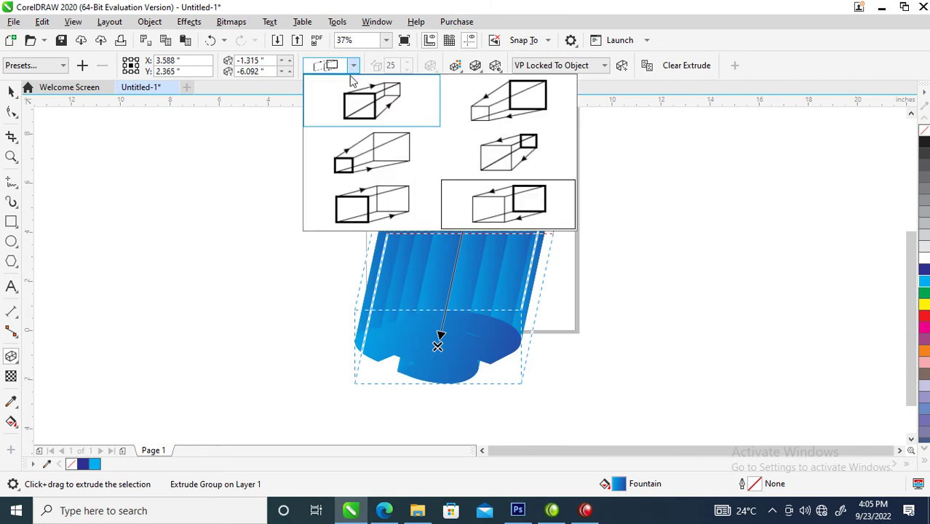
click(359, 106)
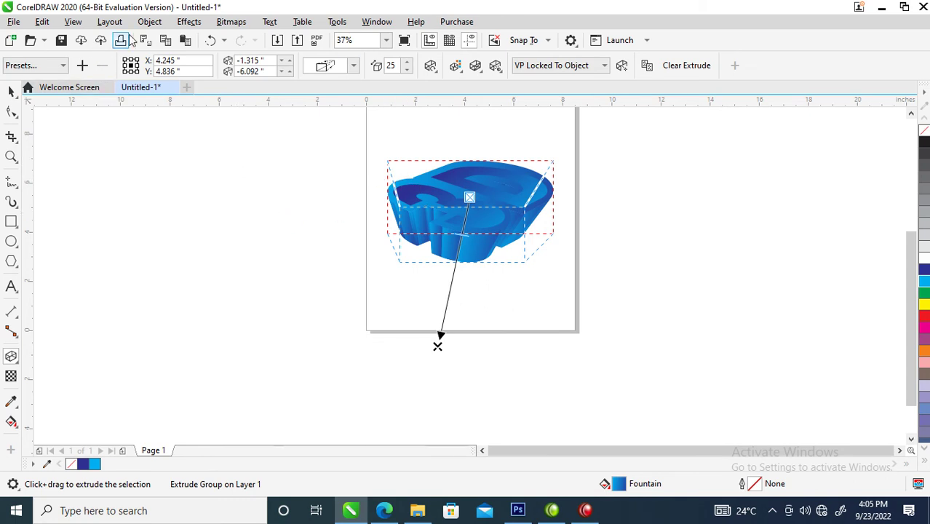
Break the extrude group apart into the contour face and its extruded sides
click(150, 23)
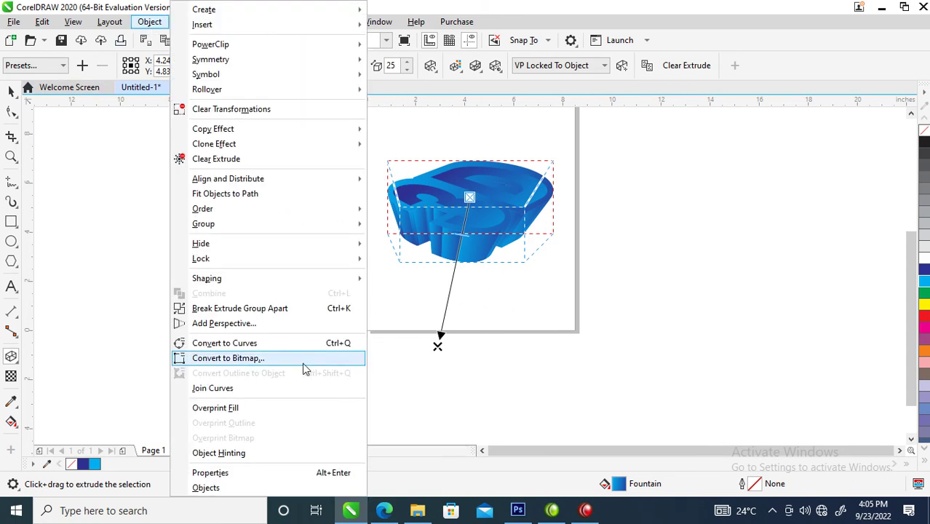
click(251, 309)
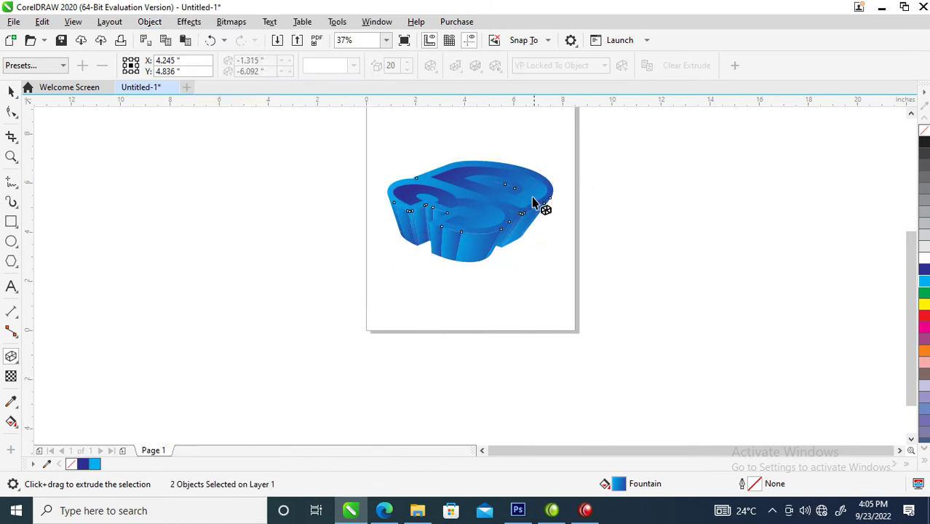
key(space)
Try moving the 3D text up off the extruded face and undo the move
key(z)
drag(325, 139, 627, 279)
key(space)
click(594, 240)
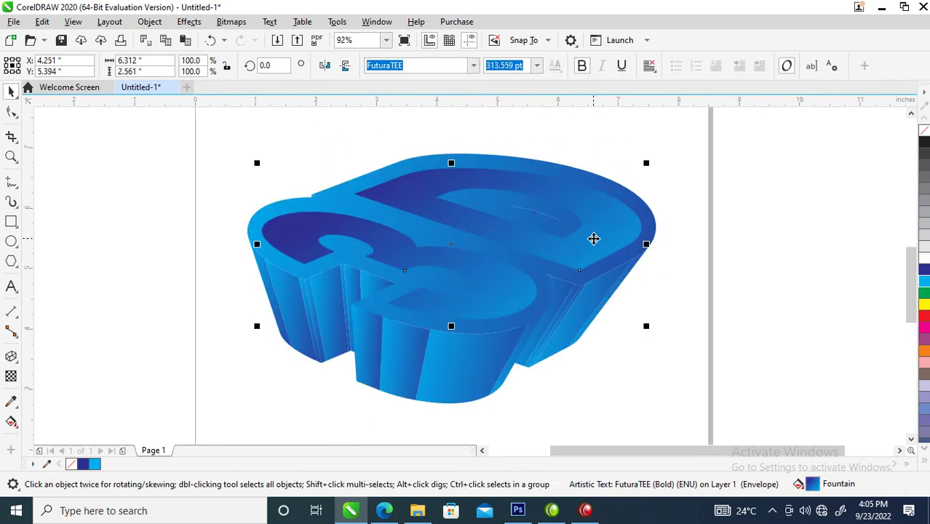
drag(597, 240, 599, 206)
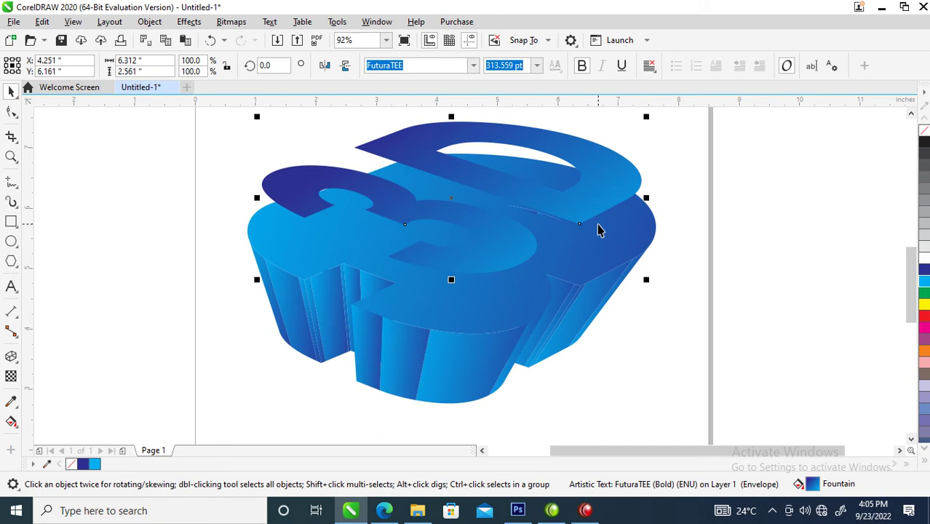
key(ctrl+z)
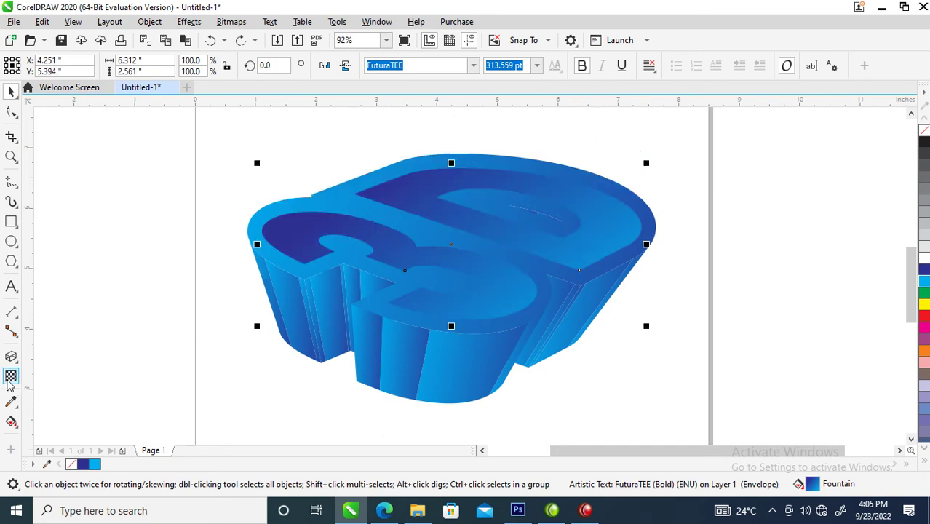
Add a drop shadow to the 3D text, offset about -0.039 by -0.071 inches, with feathering 9 and opacity 90
click(13, 361)
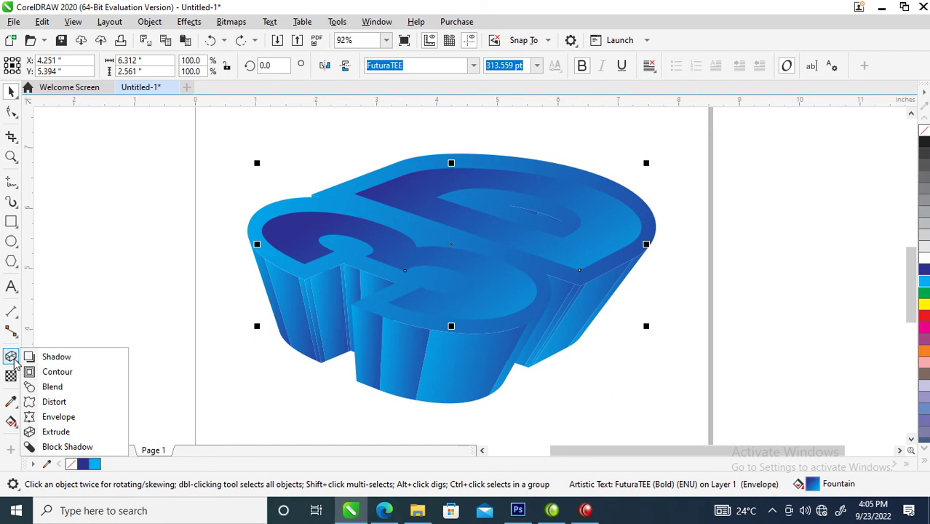
click(56, 357)
drag(452, 244, 407, 327)
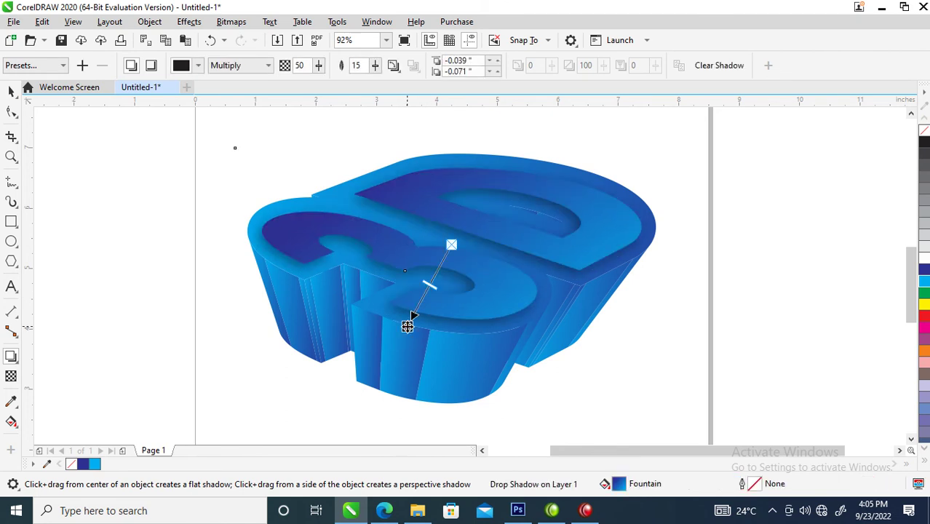
double_click(359, 66)
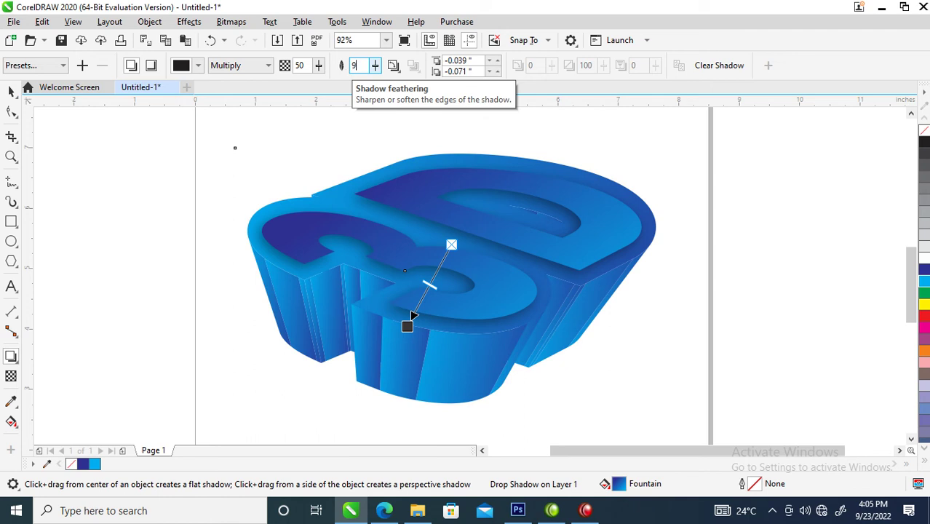
text(9)
key(Return)
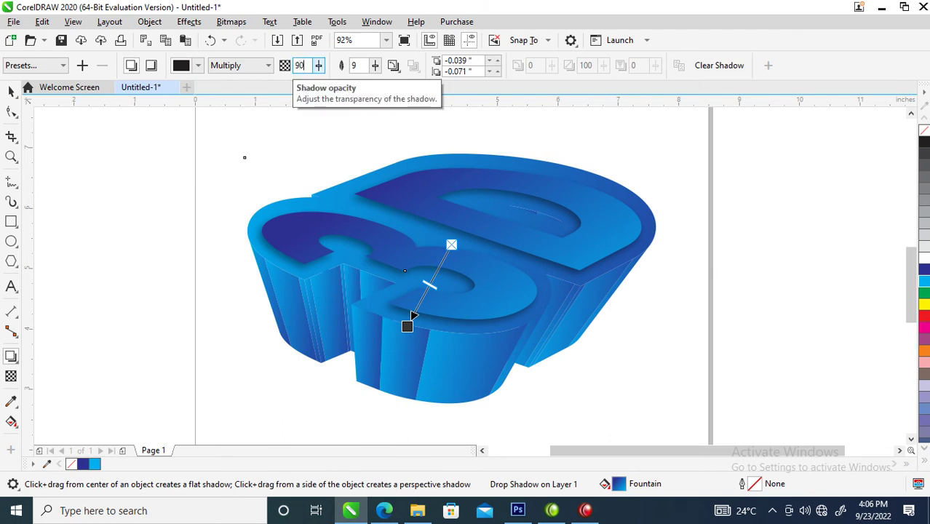
key(Return)
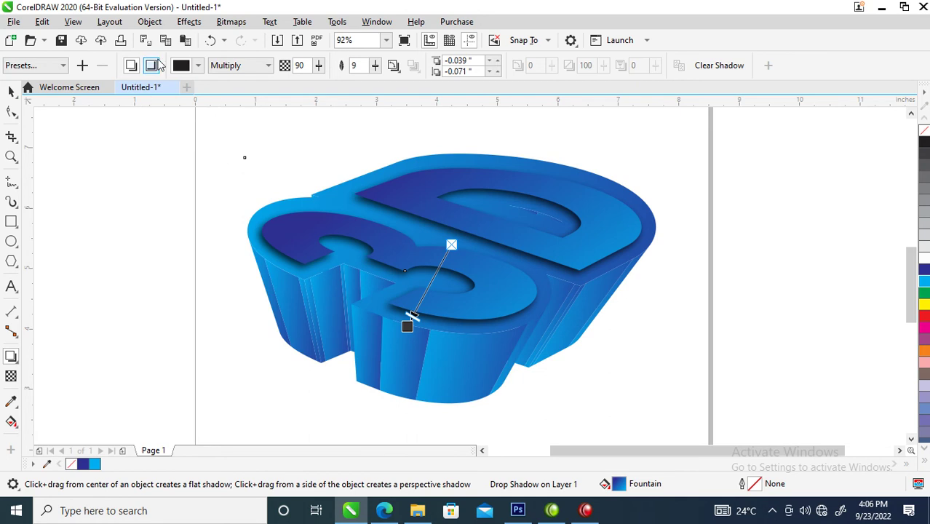
Break the drop shadow apart from the 3D text so both are separate objects
click(150, 21)
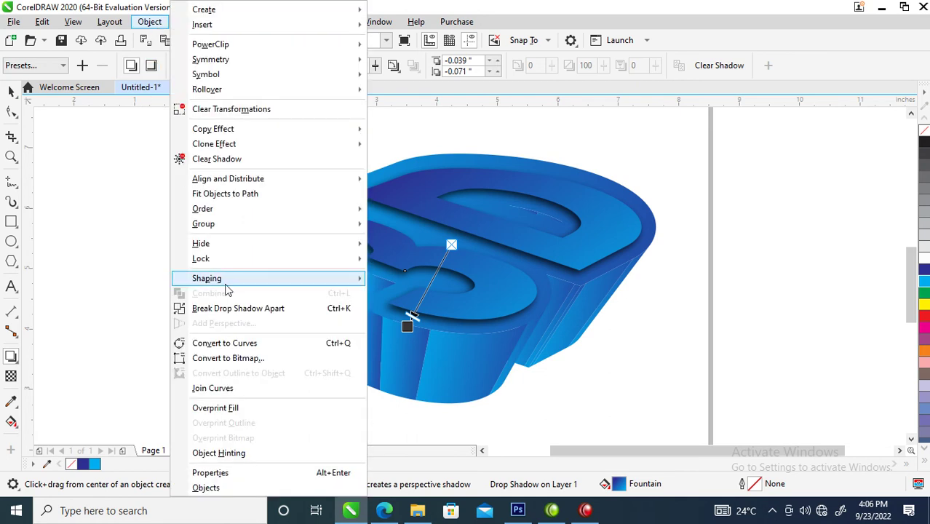
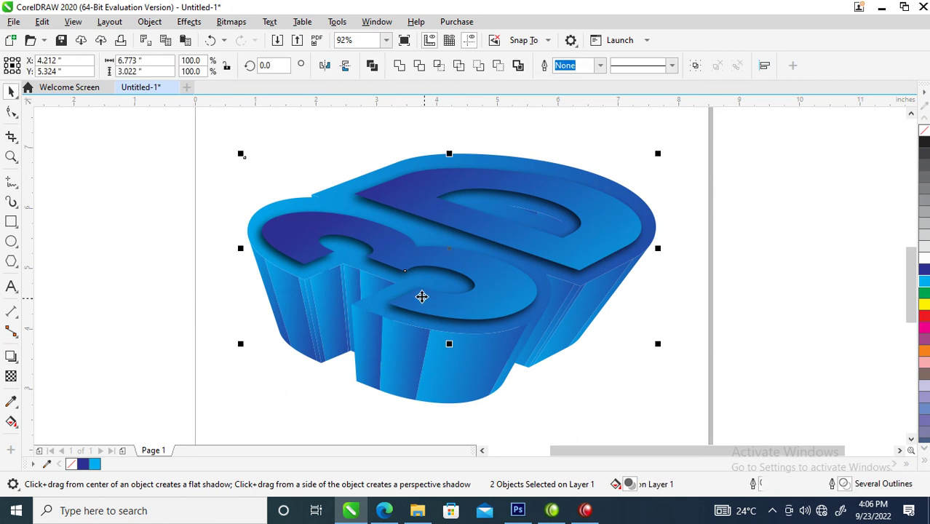
scroll(468, 338, down, 2)
key(z)
drag(249, 188, 666, 437)
key(space)
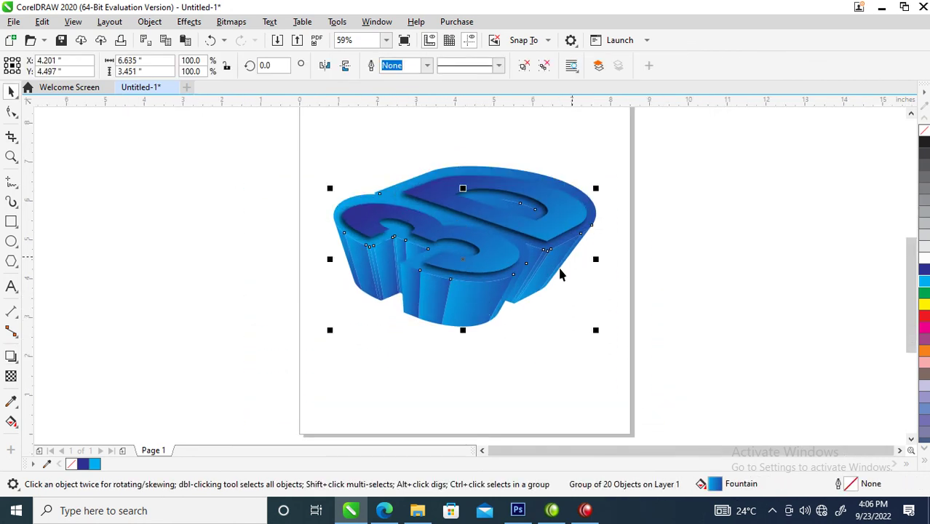
Try moving the extruded sides away from the face, then try grouping them with the separated shadow, undoing both
drag(490, 308, 626, 303)
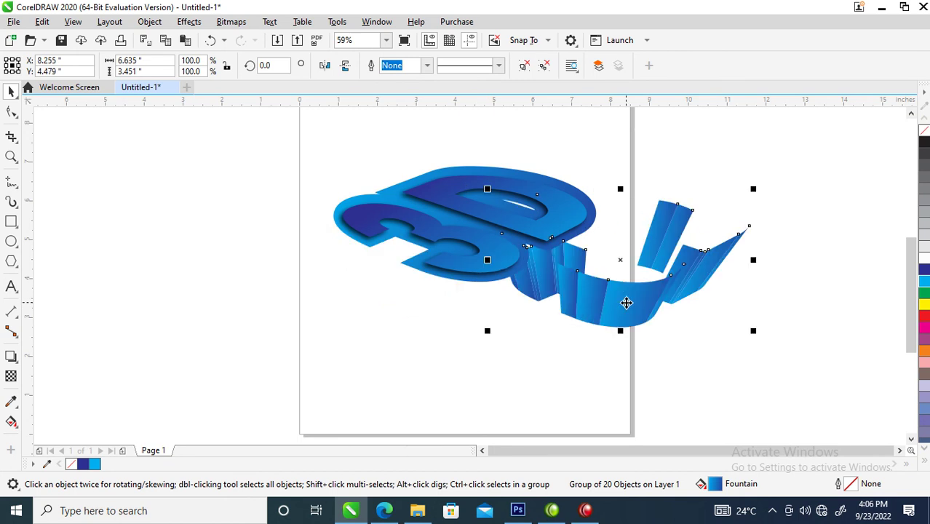
key(ctrl+z)
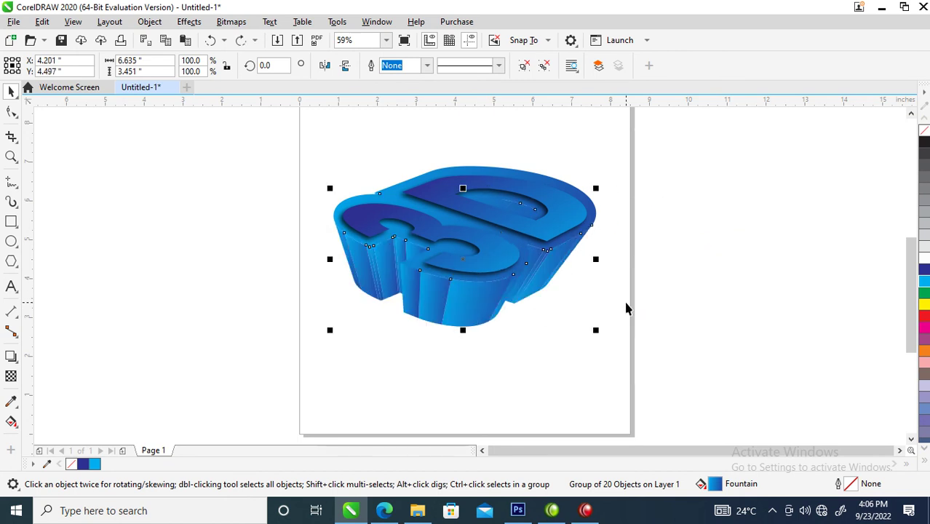
shift+click(594, 208)
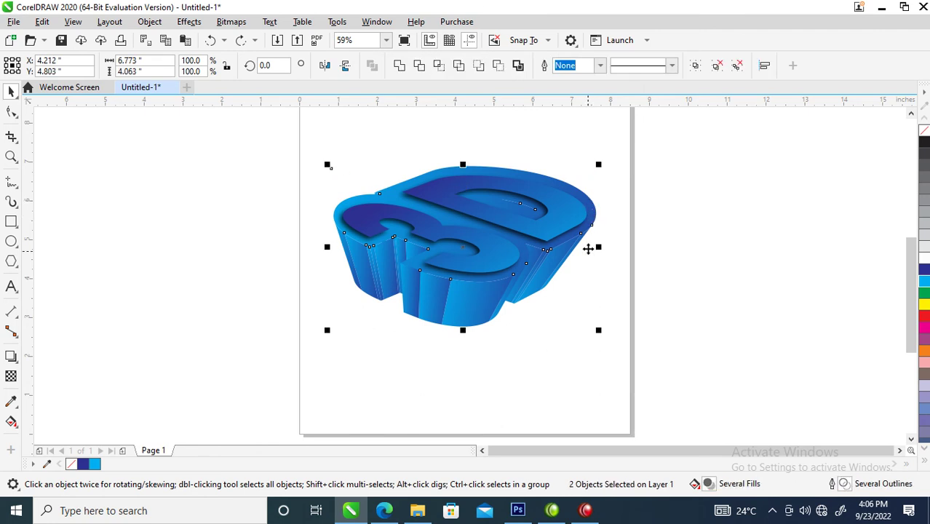
key(ctrl+g)
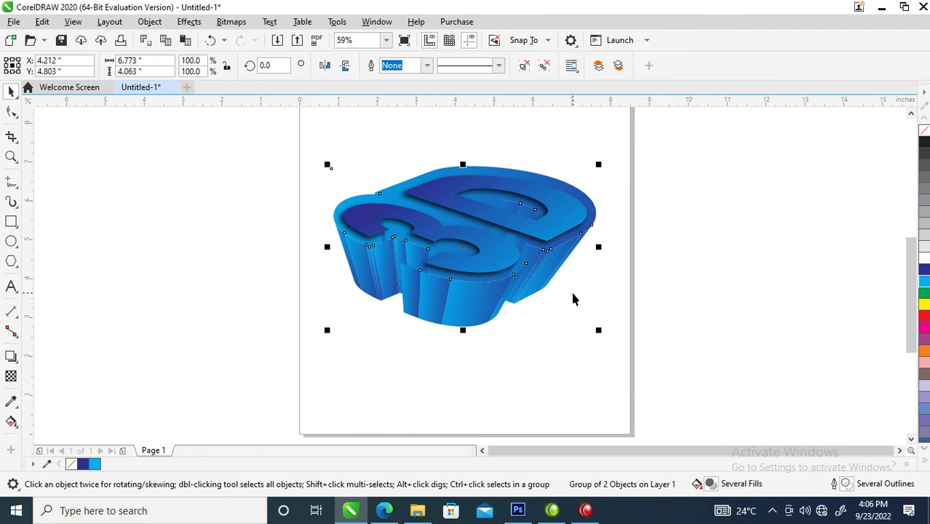
key(ctrl+z)
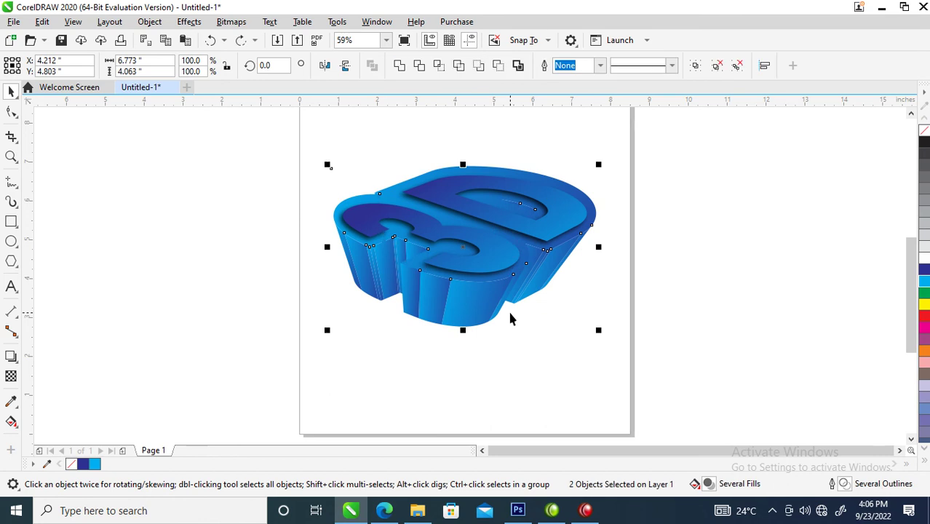
Group the 3D text with its separated drop shadow after a test move that is undone
click(567, 208)
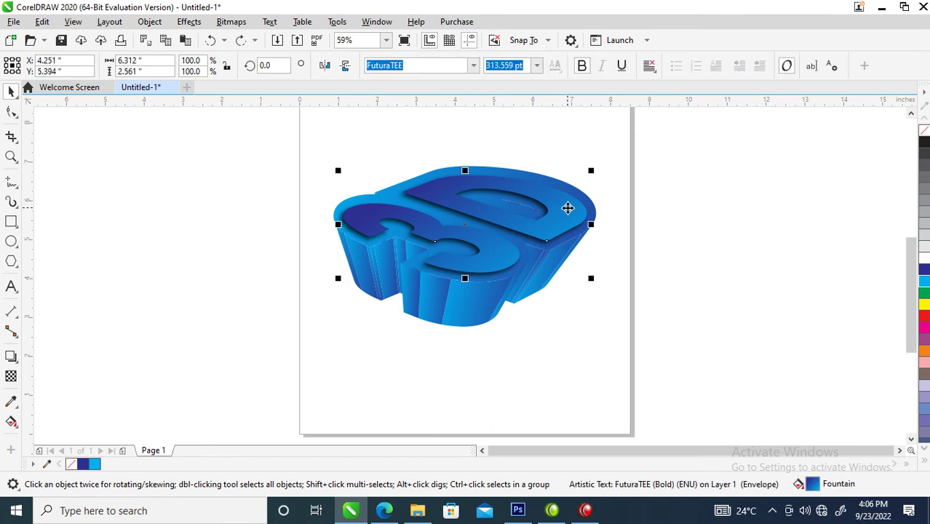
shift+click(568, 210)
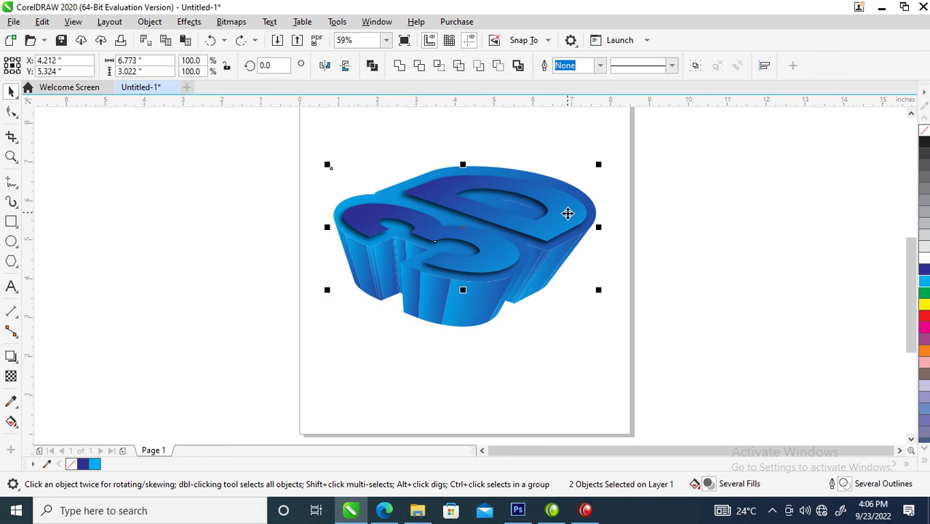
drag(568, 213, 698, 185)
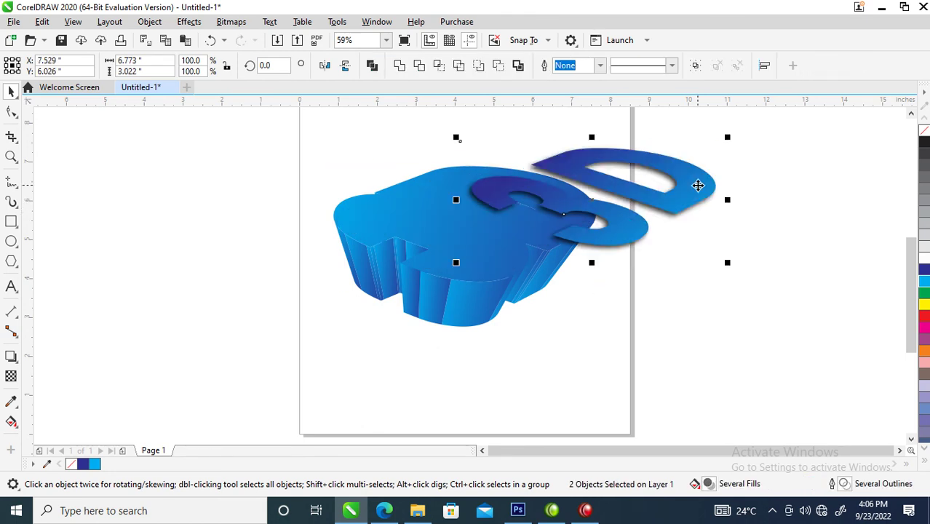
key(ctrl+z)
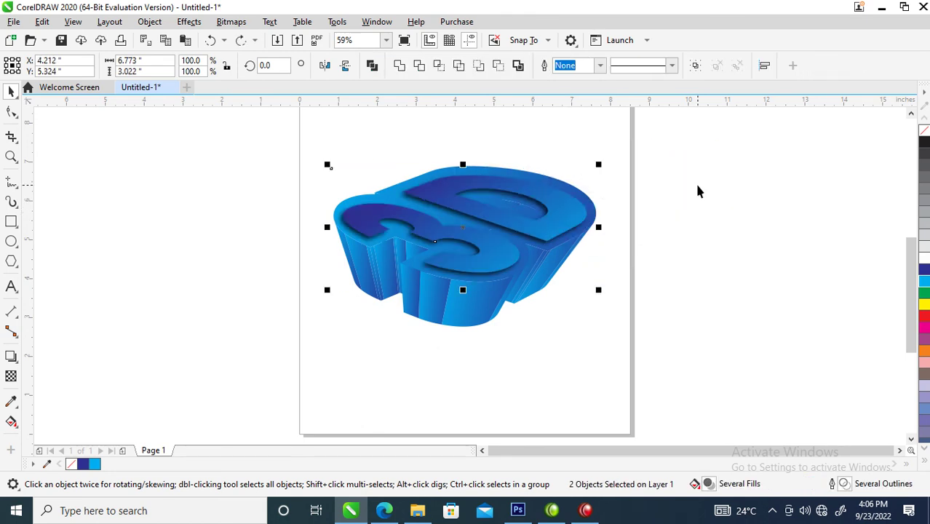
key(ctrl+g)
Group the contour face with the extruded sides, leaving the 3D text group out, after undoing a test deletion
drag(805, 124, 263, 378)
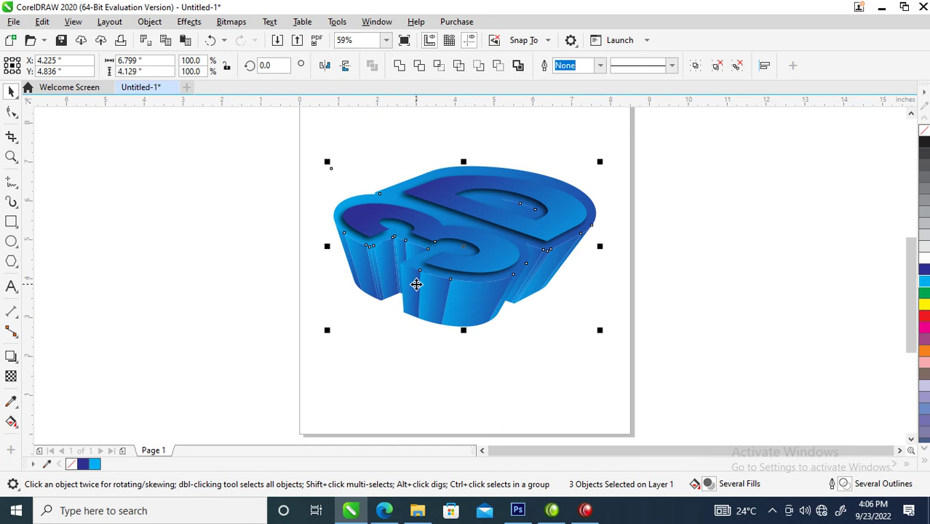
shift+click(439, 198)
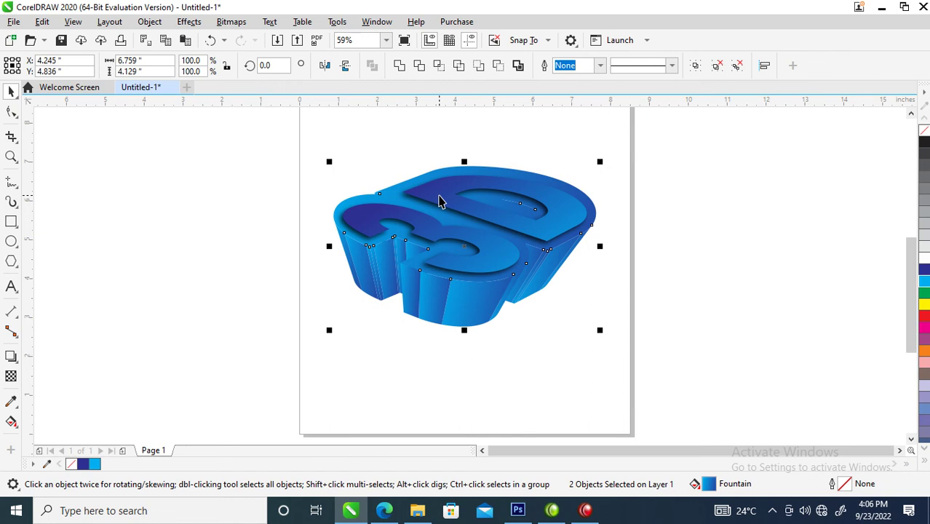
key(Delete)
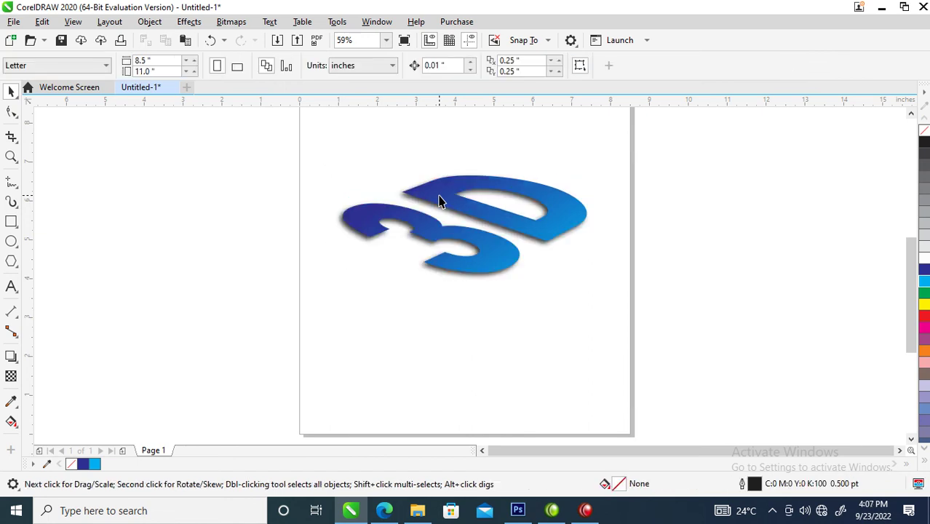
key(ctrl+z)
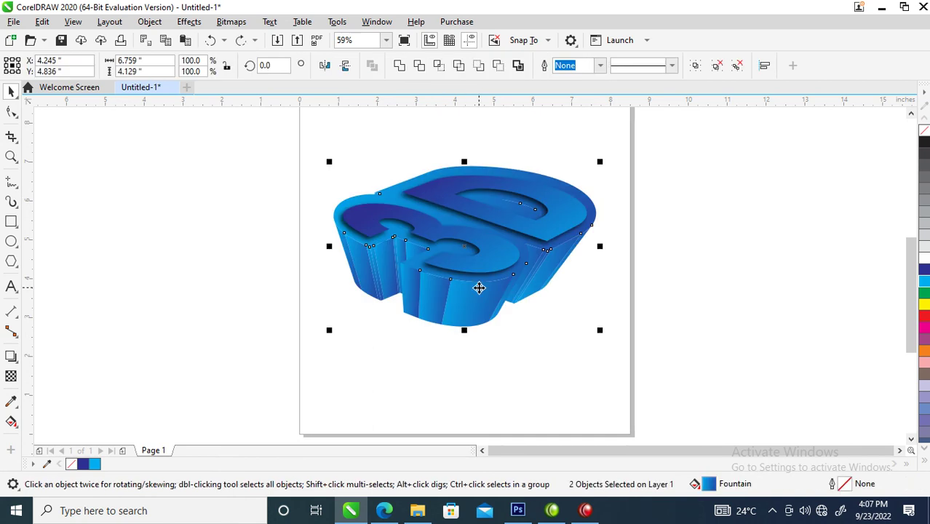
key(ctrl+g)
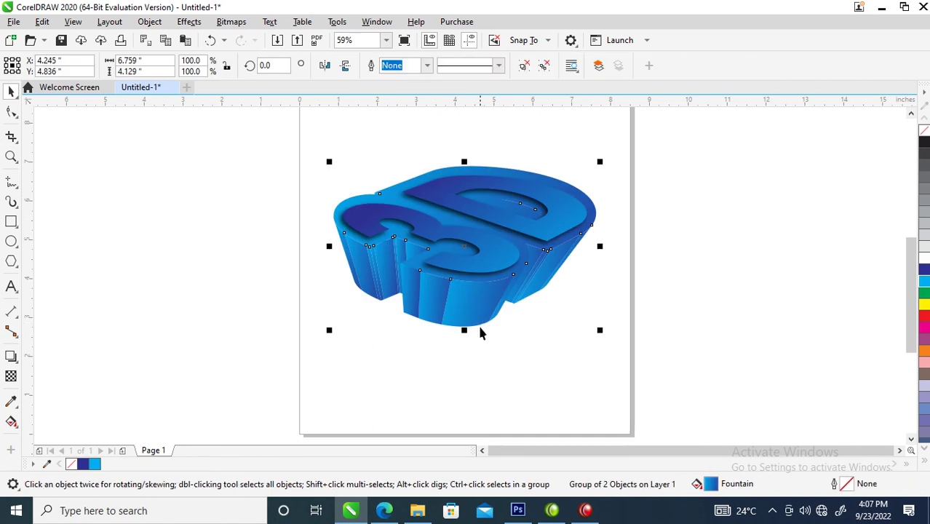
Add a perspective drop shadow from the base of the extruded group, angle about 93 and stretch about 48, with feathering 80 and opacity 100
click(12, 356)
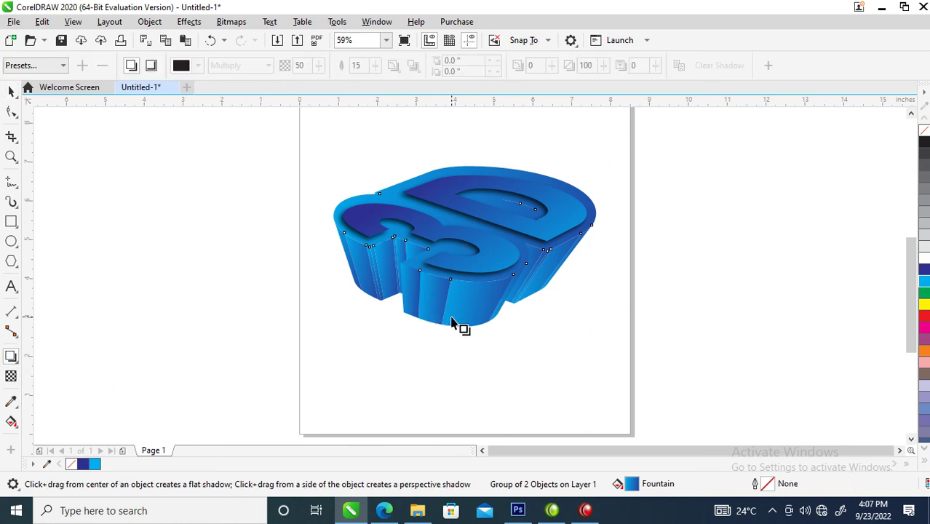
drag(469, 329, 460, 249)
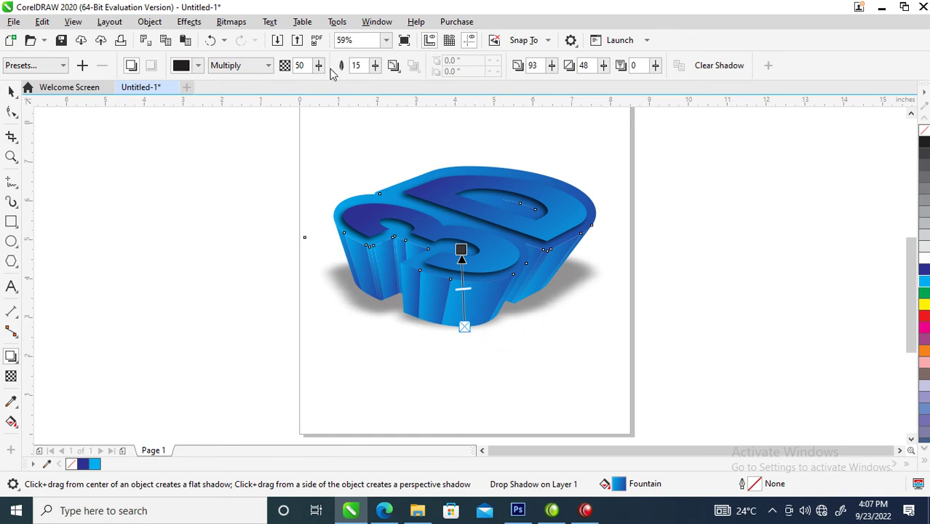
double_click(357, 65)
text(80)
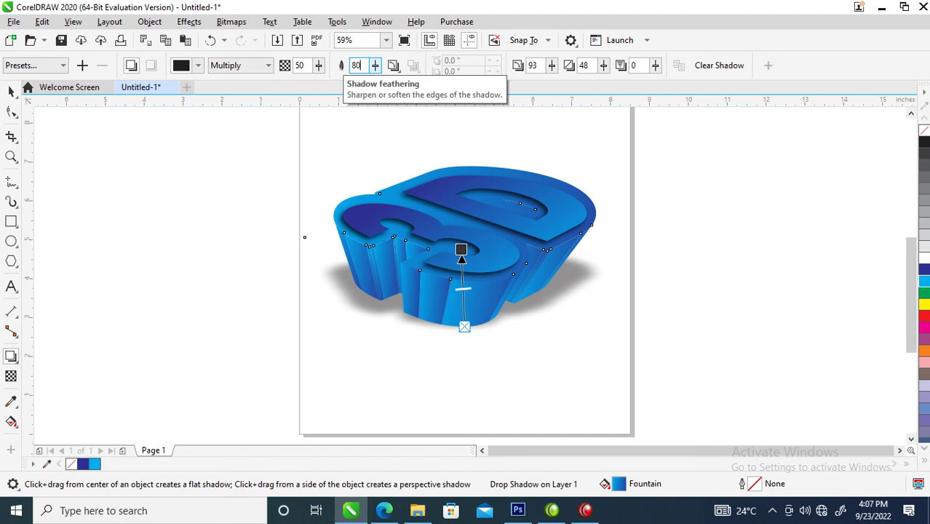
key(Return)
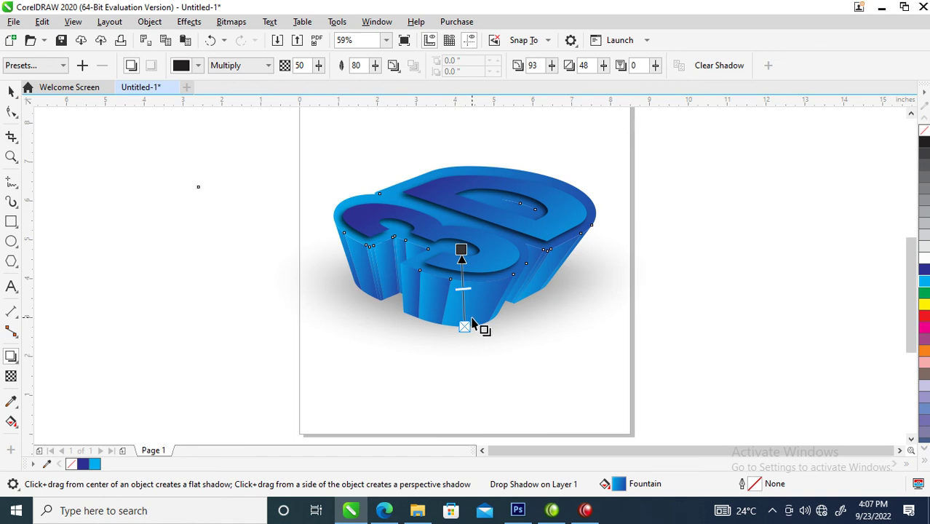
click(299, 65)
text(100)
key(Return)
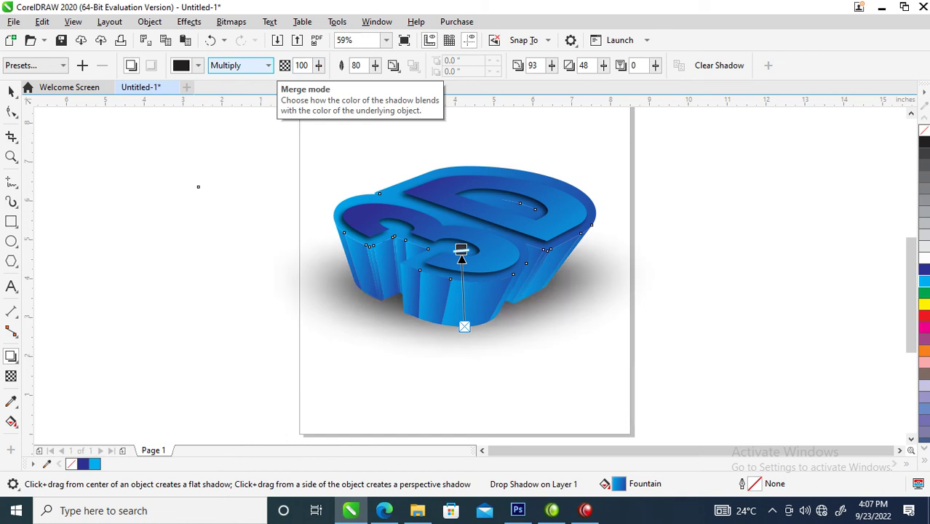
Break the perspective drop shadow apart from the extruded group
click(149, 22)
click(251, 309)
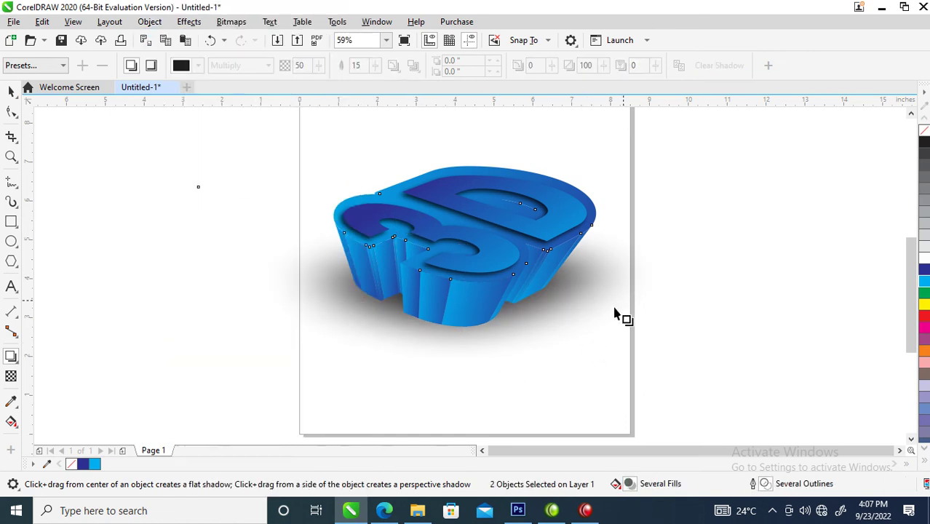
key(ctrl+g)
click(764, 215)
click(597, 287)
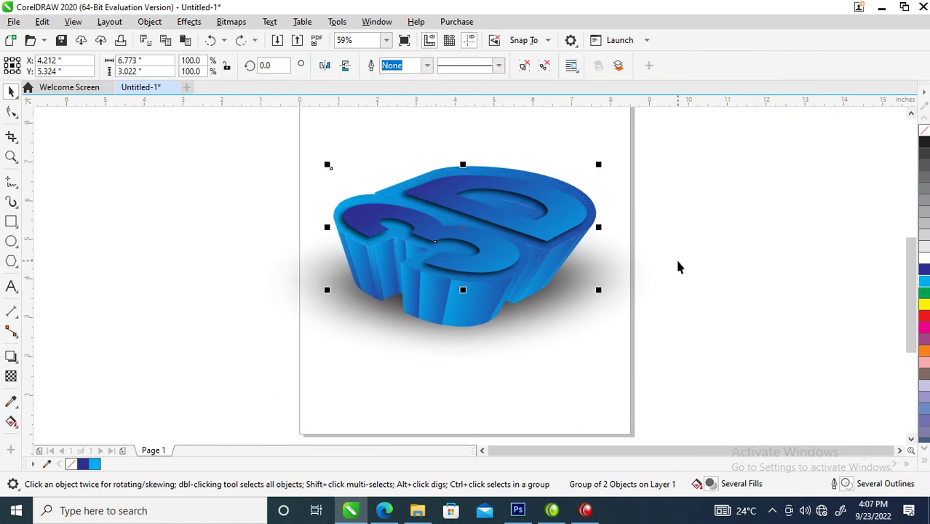
Scale the separated base shadow down around its centre to about 9.385 by 4.741 inches
click(631, 289)
drag(732, 290, 668, 288)
drag(564, 302, 563, 295)
right_click(562, 297)
click(520, 317)
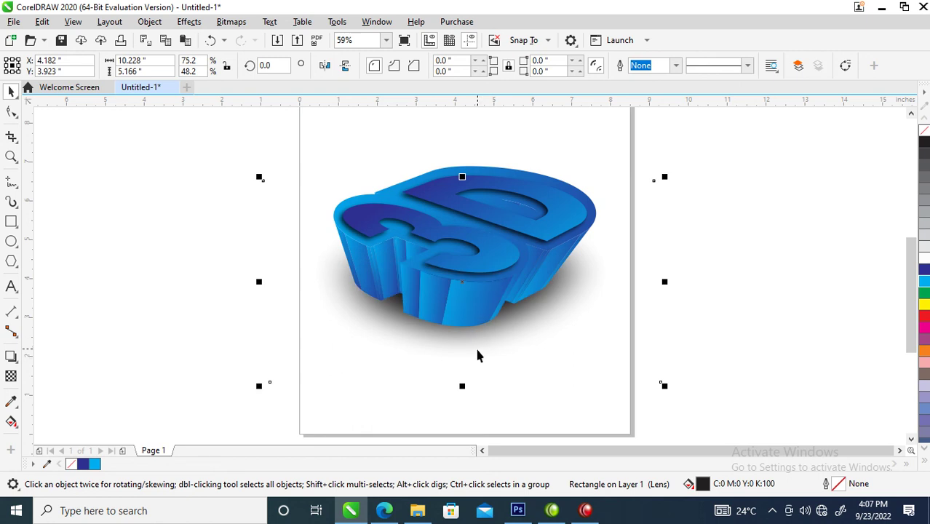
mouse_move(665, 177)
mouse_down()
mouse_move(643, 181)
mouse_move(653, 189)
mouse_up()
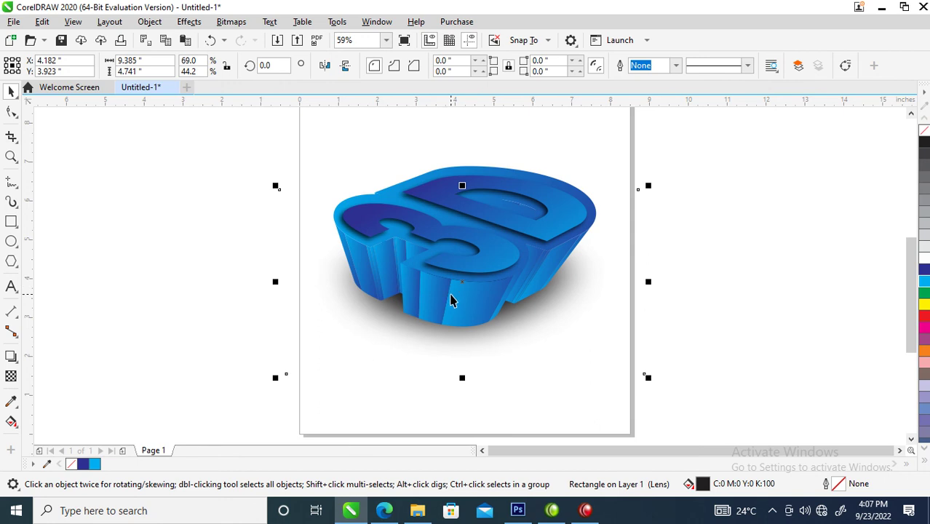
Place the shadow lower over the front of the extruded sides and convert it to a 300 dpi CMYK bitmap with transparent background
drag(459, 291, 480, 318)
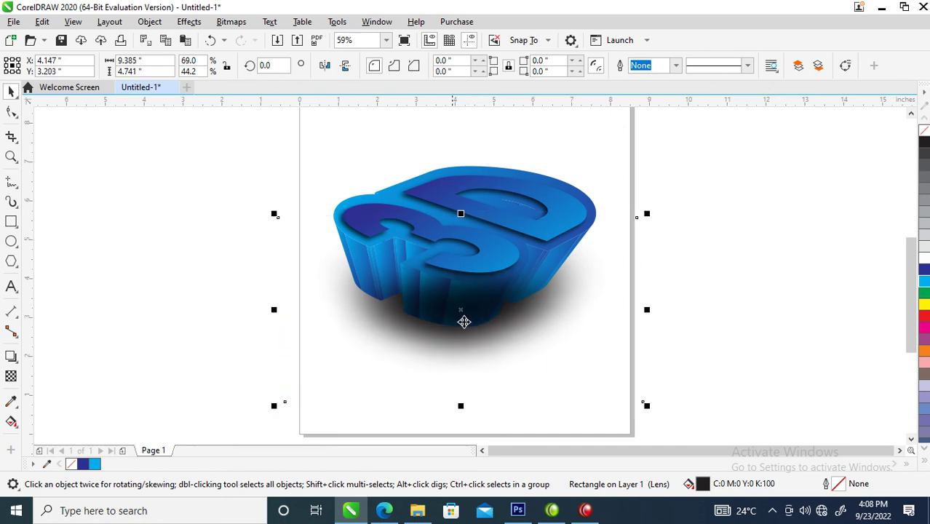
key(alt+b)
key(Return)
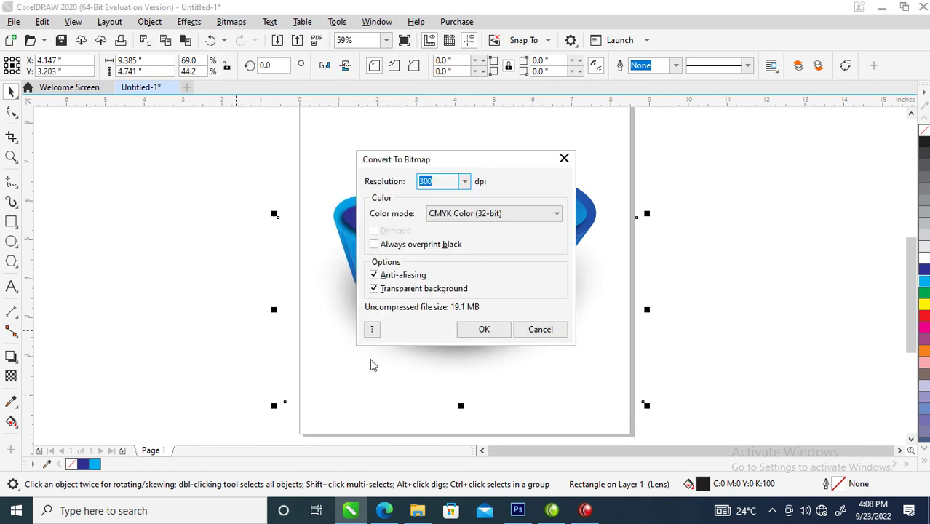
click(486, 329)
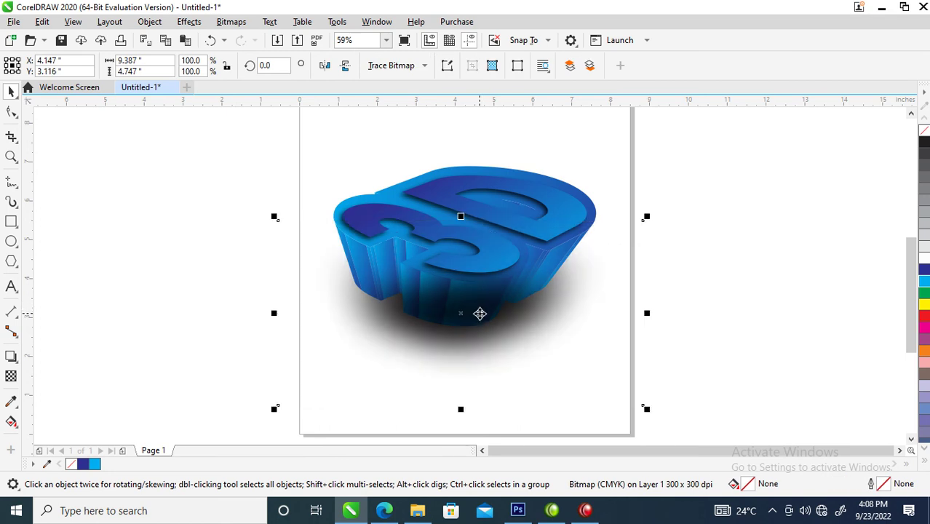
Apply a uniform transparency of 50 to the shadow bitmap
click(11, 376)
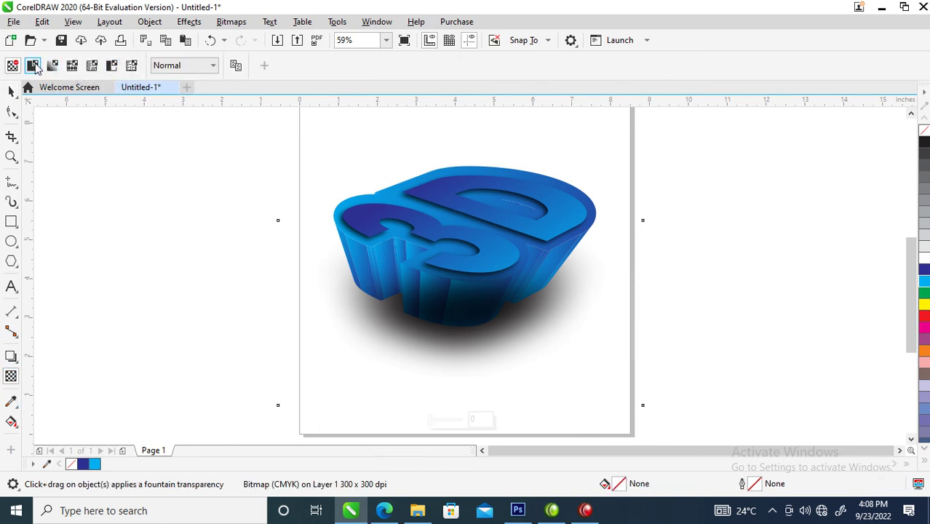
click(33, 66)
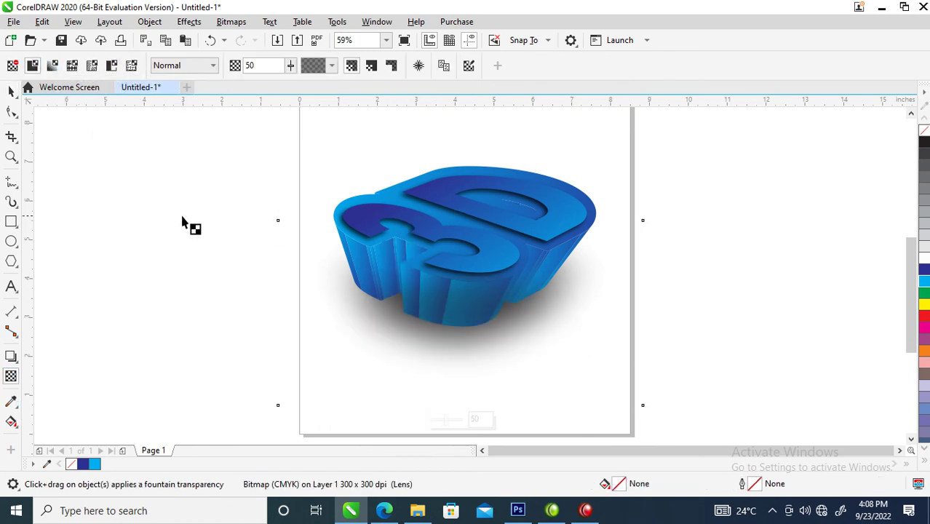
click(11, 91)
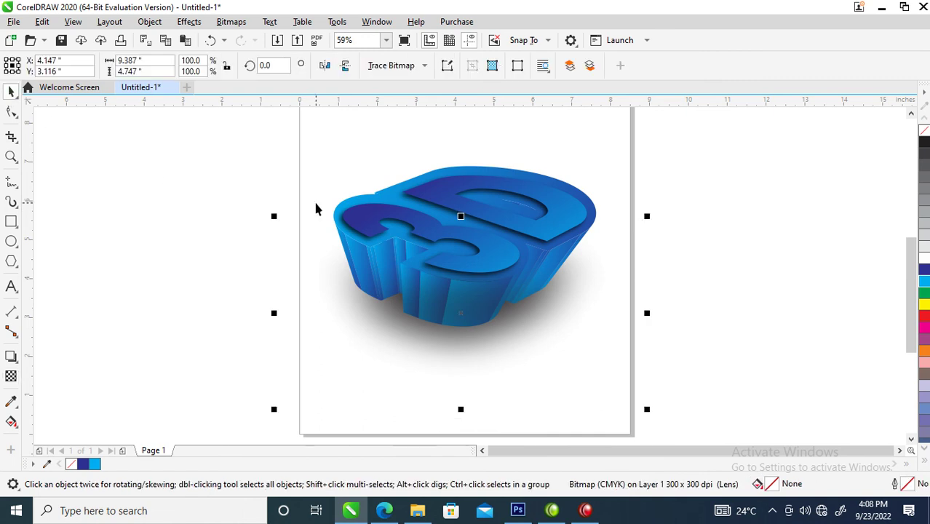
scroll(316, 209, down, 2)
scroll(426, 193, down, 2)
key(z)
drag(378, 138, 522, 252)
drag(229, 188, 685, 432)
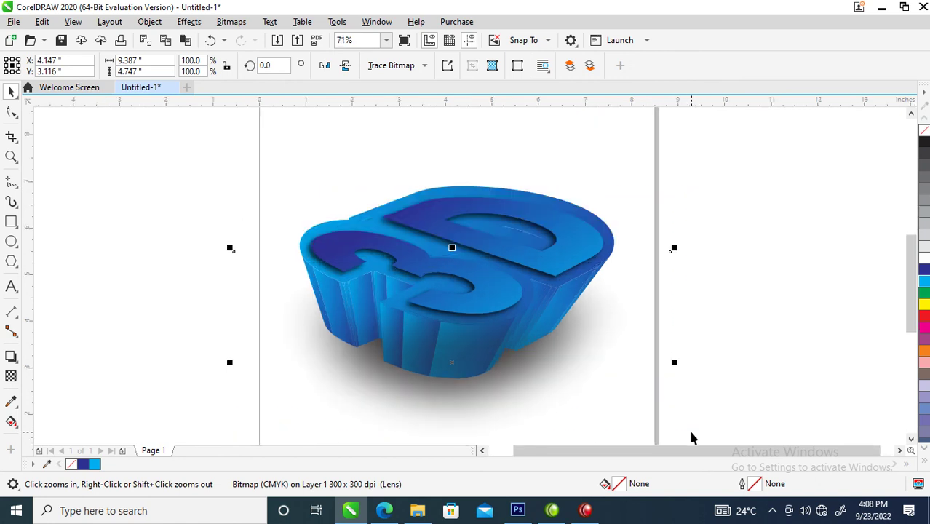